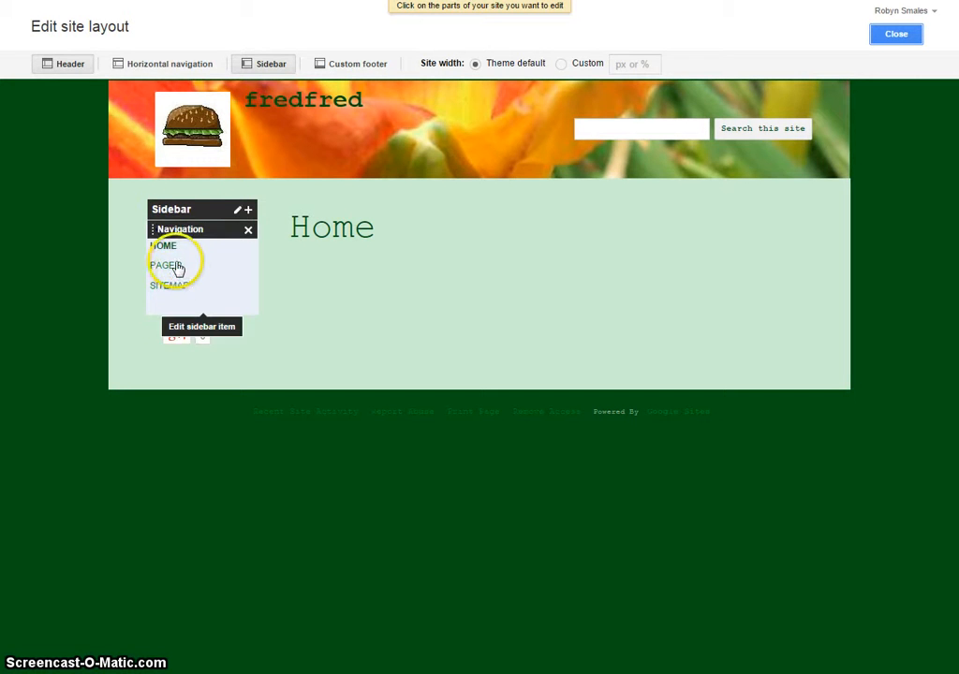
# Set the site header's height to 300 pixels
pyautogui.click(327, 112)
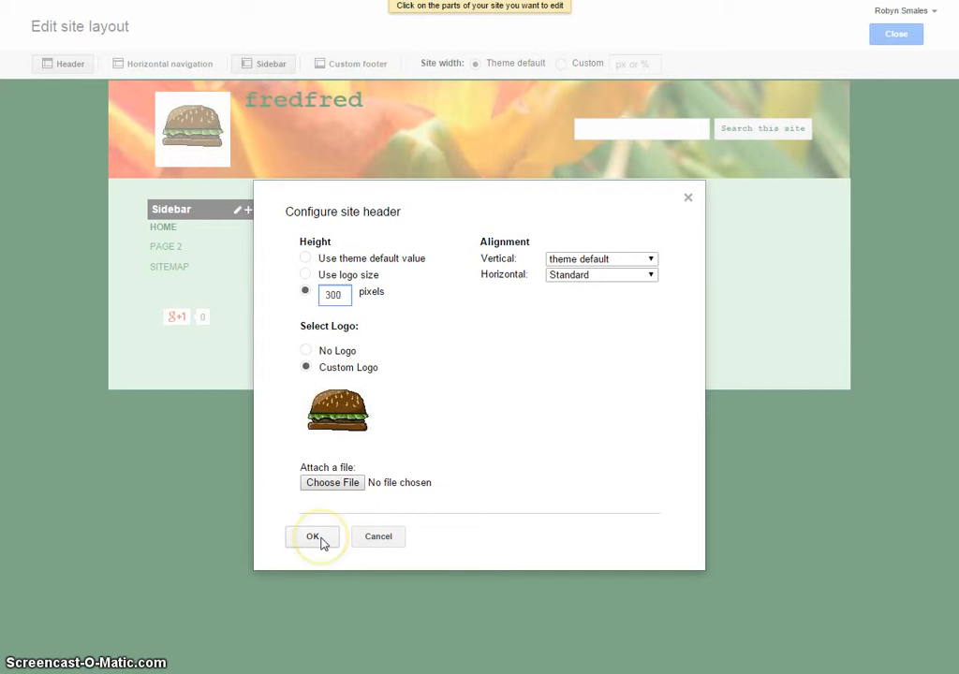
pyautogui.click(332, 483)
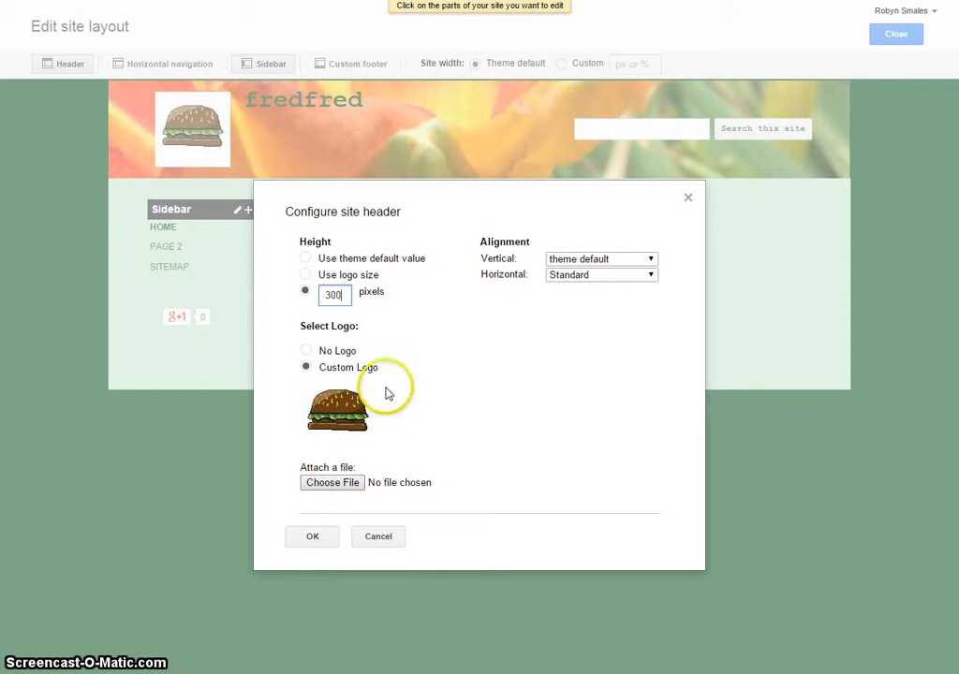
pyautogui.click(353, 484)
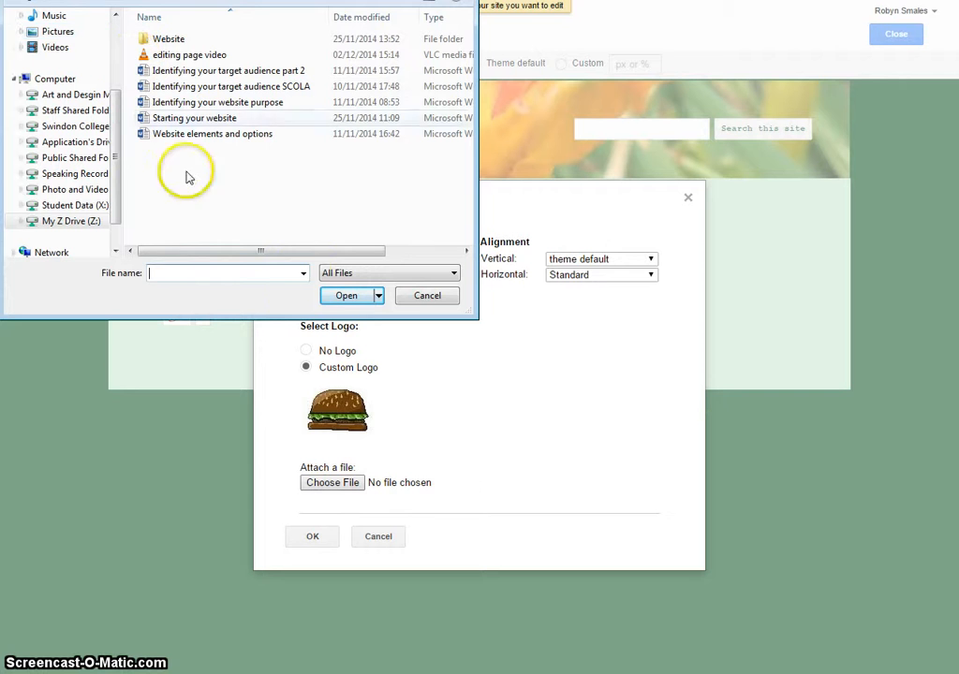
pyautogui.click(426, 296)
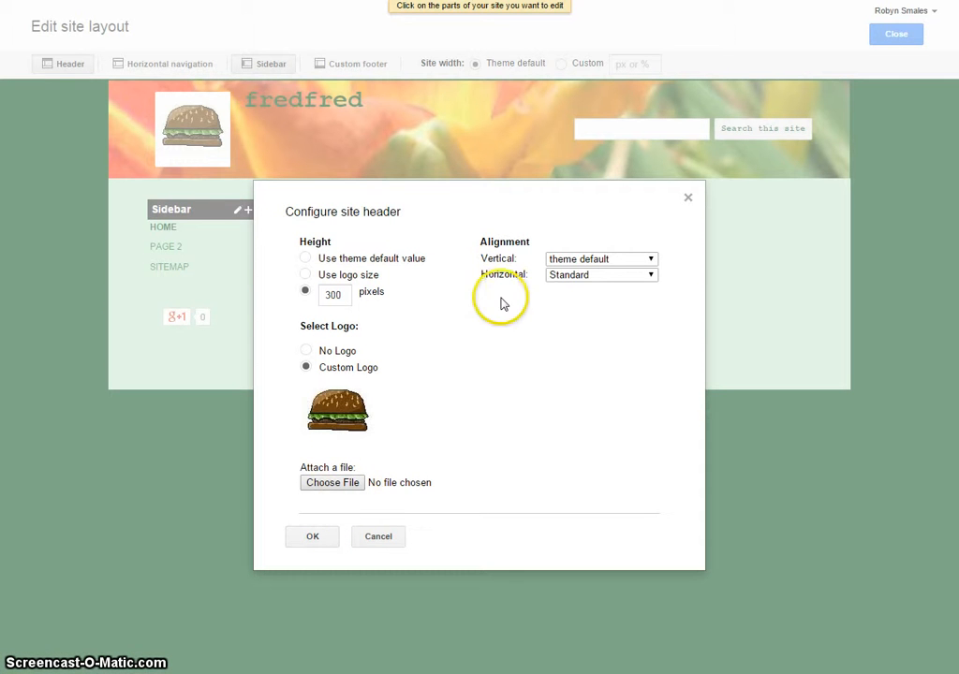
# Review the header's vertical and horizontal alignment choices, then apply the header settings with the alignment left as it is
pyautogui.click(635, 262)
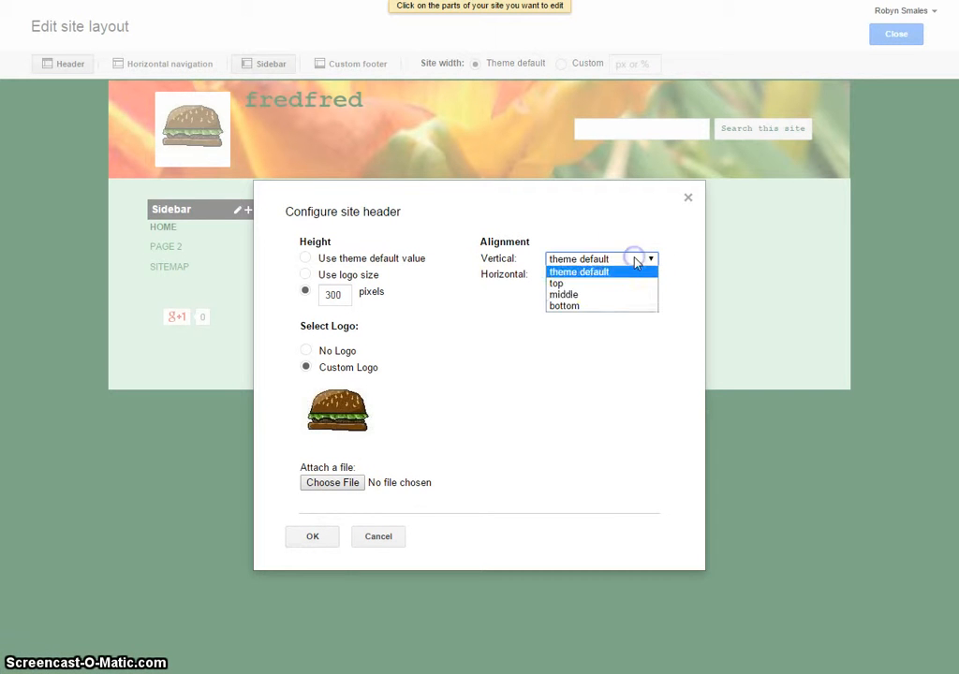
pyautogui.click(549, 345)
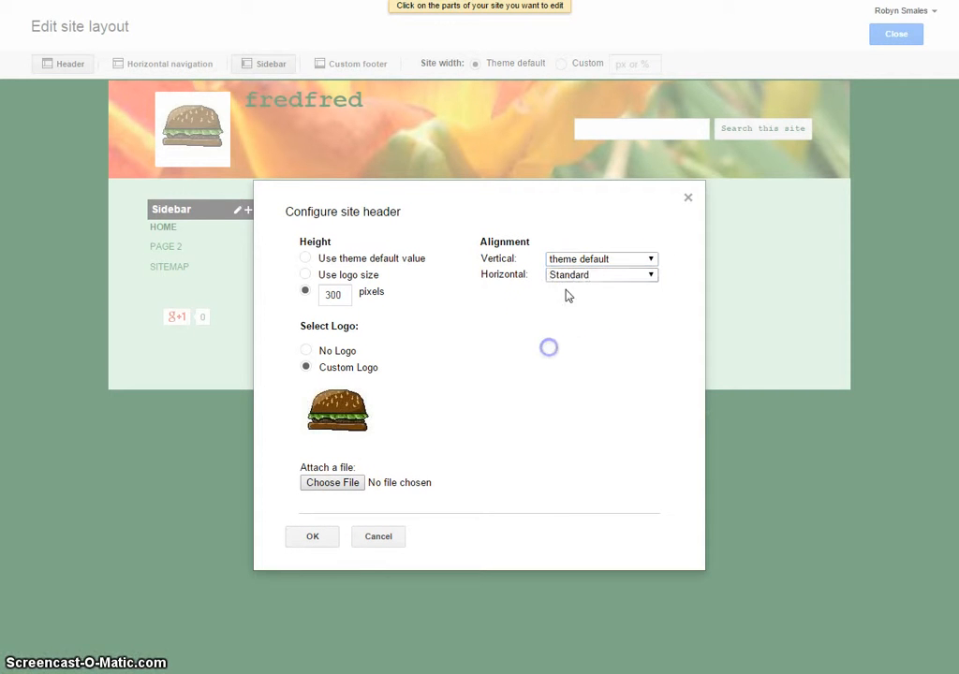
pyautogui.click(574, 276)
pyautogui.click(581, 298)
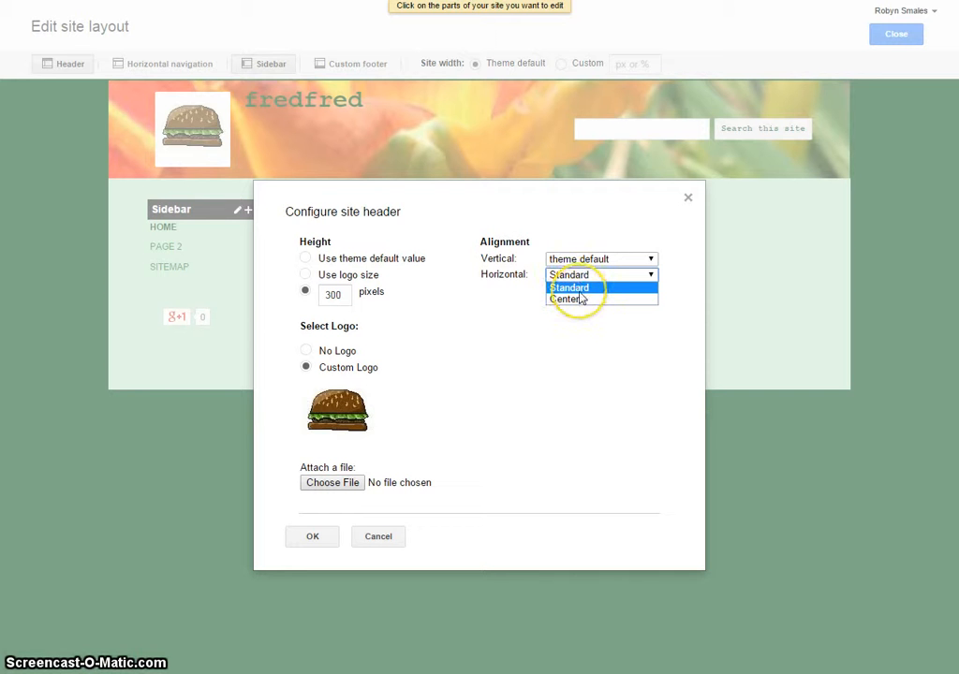
pyautogui.click(543, 394)
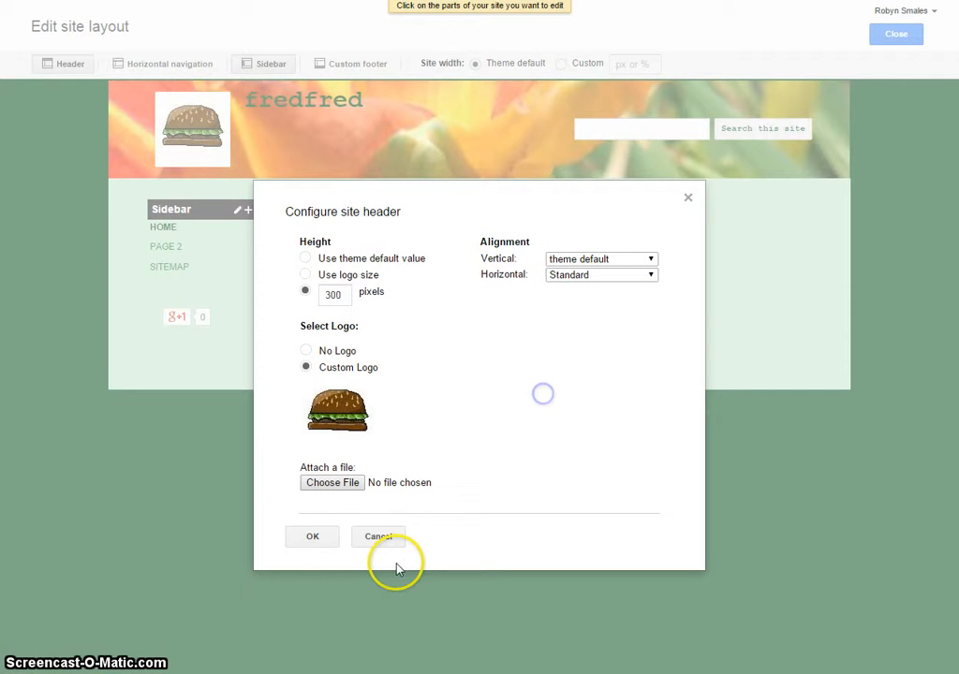
pyautogui.click(313, 539)
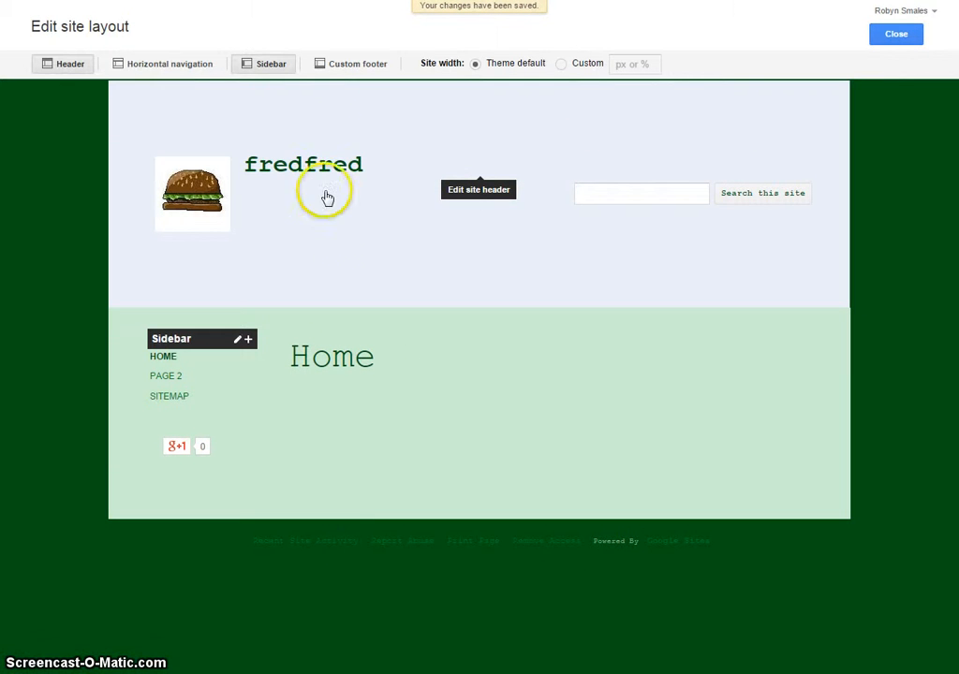
pyautogui.click(560, 384)
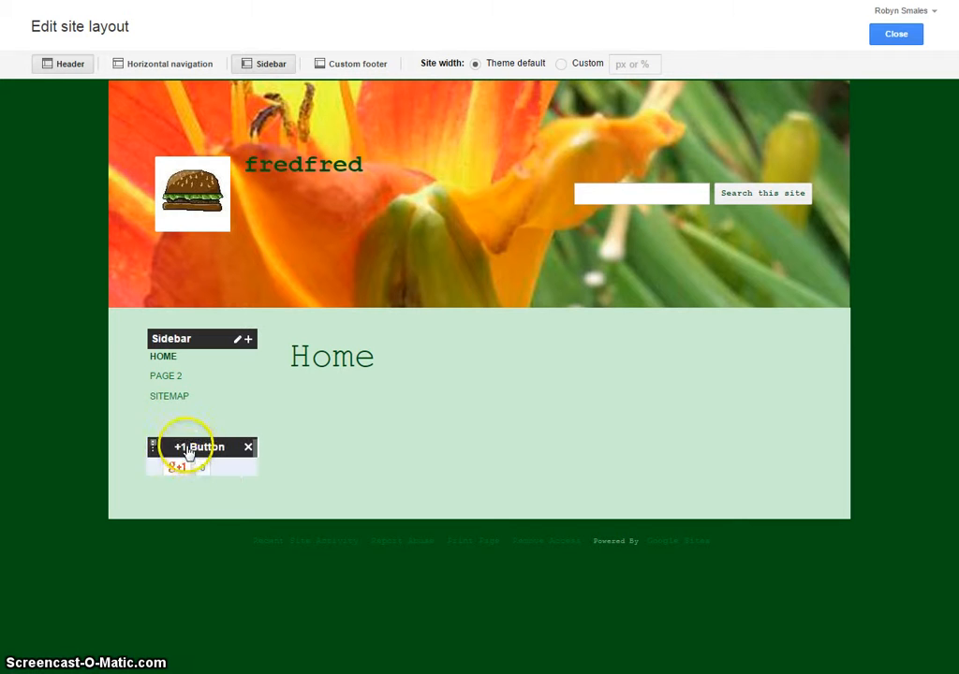
# Delete the +1 button from the sidebar and check the sidebar's side and width settings
pyautogui.click(248, 449)
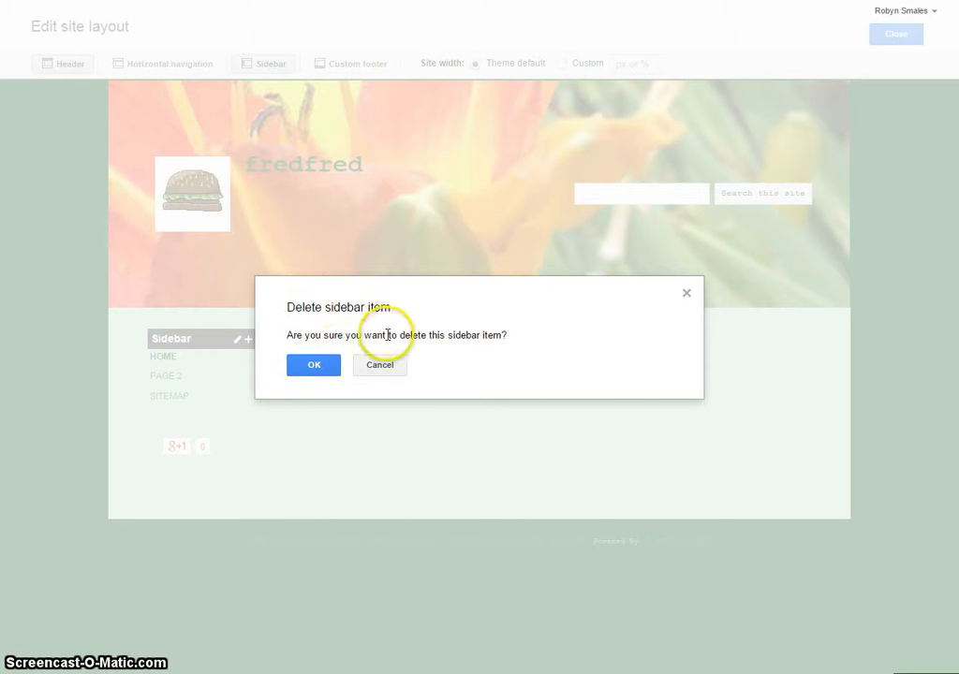
pyautogui.click(313, 364)
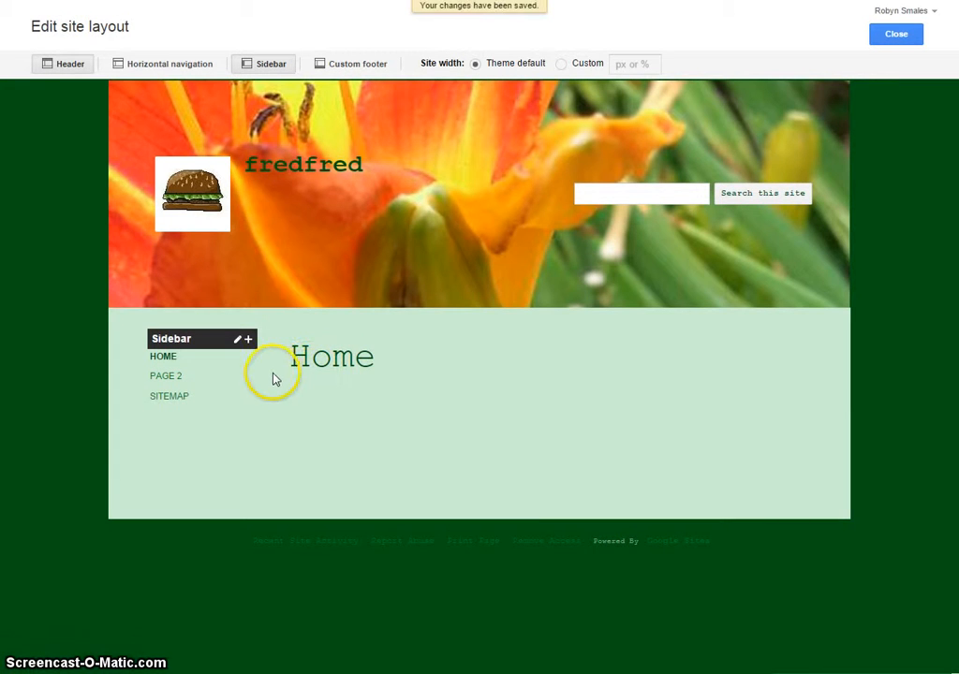
pyautogui.click(239, 340)
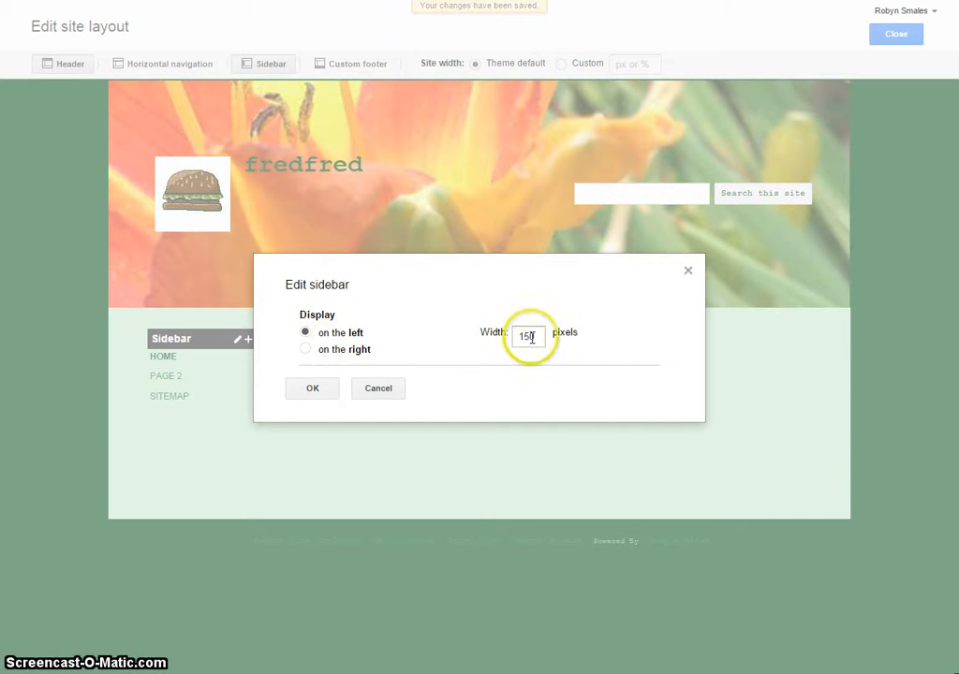
pyautogui.click(313, 388)
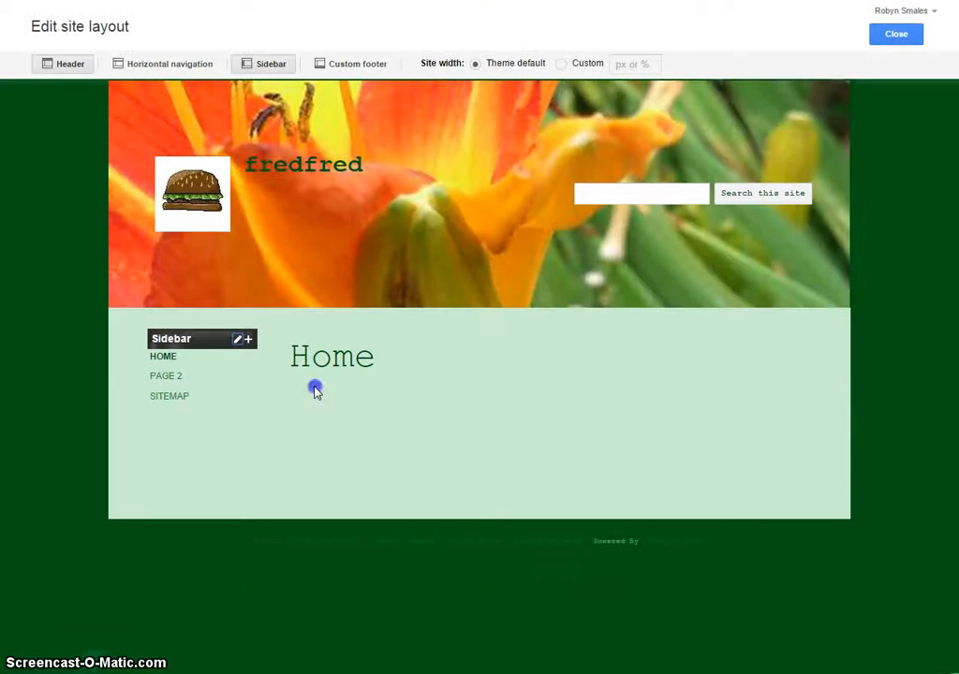
# Add a +1 button back to the sidebar
pyautogui.click(248, 339)
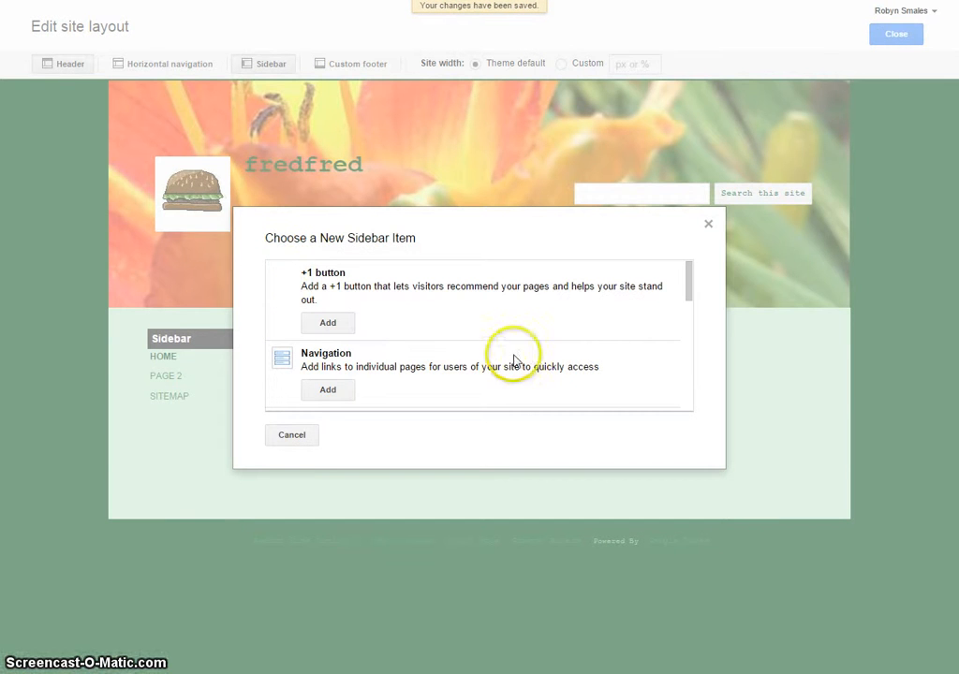
pyautogui.moveTo(691, 275)
pyautogui.mouseDown()
pyautogui.moveTo(698, 316)
pyautogui.moveTo(680, 261)
pyautogui.mouseUp()
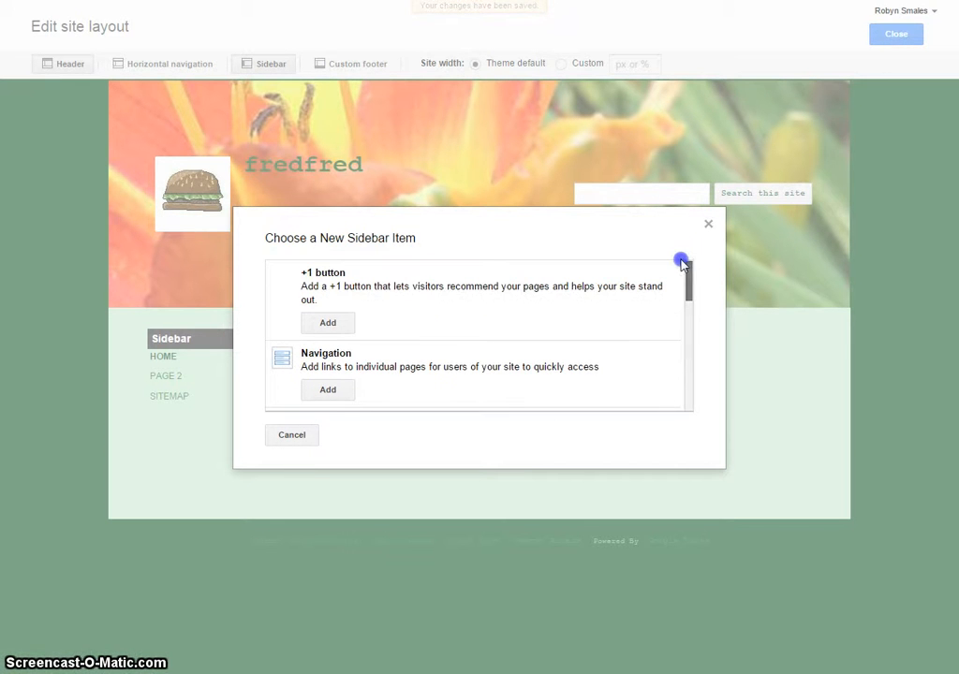
pyautogui.click(328, 325)
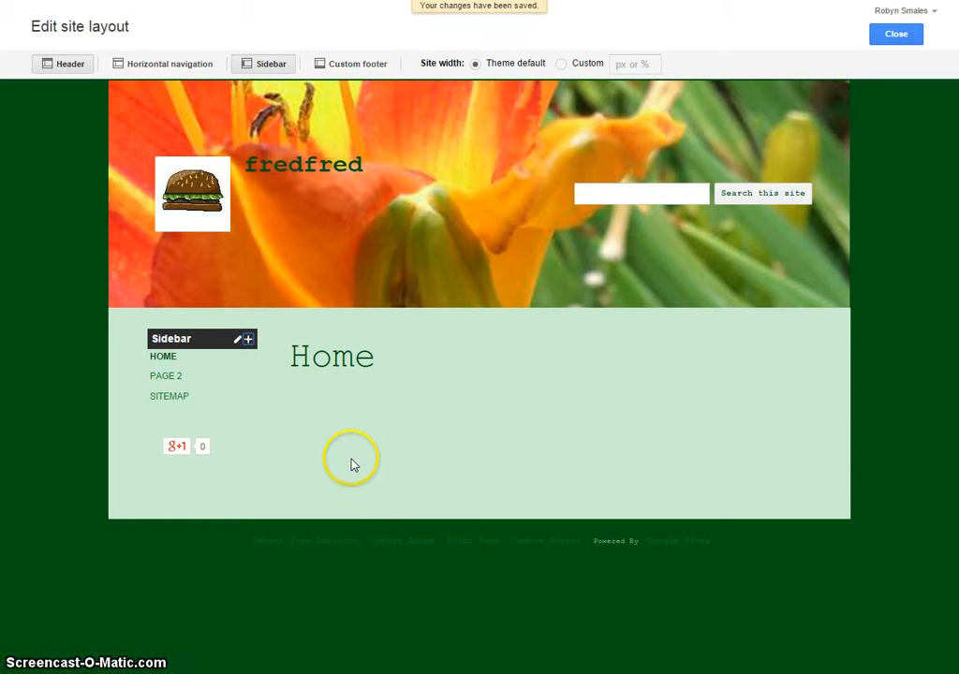
# Look through the available sidebar items, from Navigation and Text to Countdown, Site owners and Page authors, without adding one
pyautogui.click(248, 340)
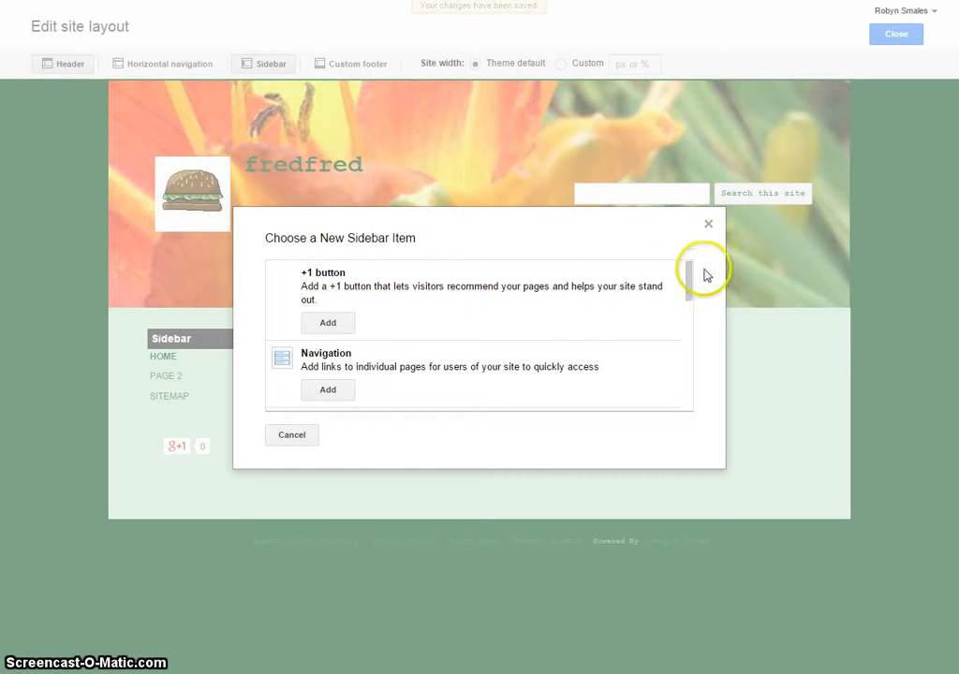
pyautogui.moveTo(689, 280); pyautogui.dragTo(691, 323)
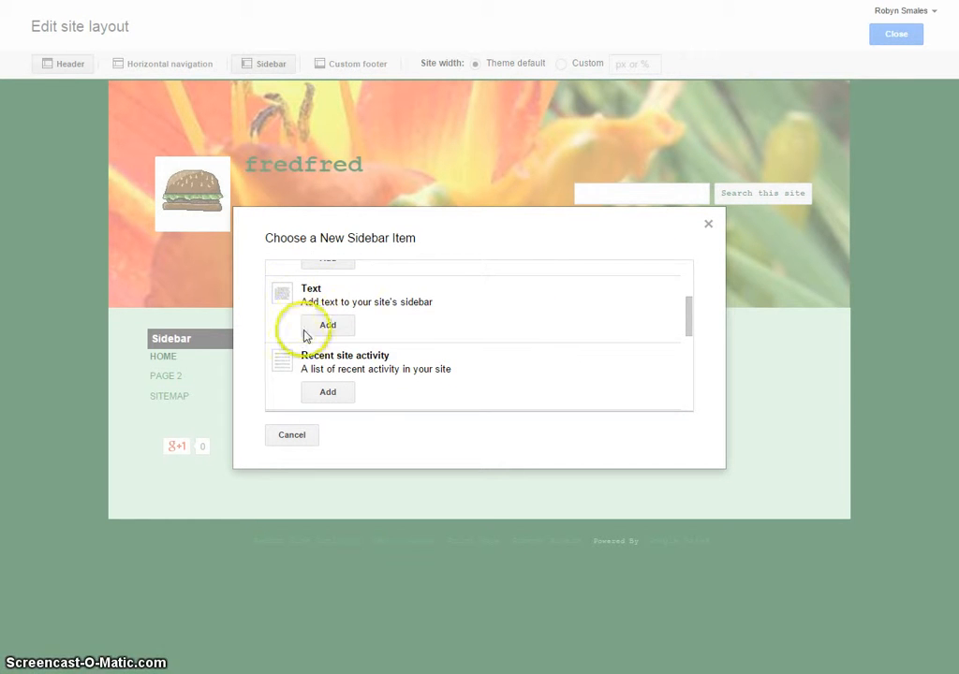
pyautogui.scroll(-2, 422, 337)
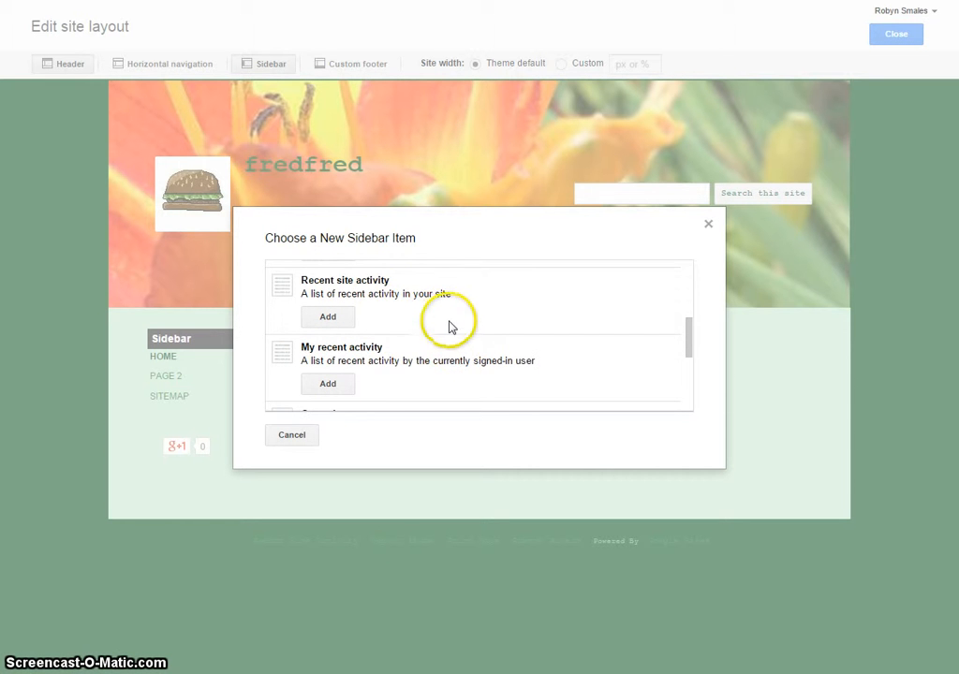
pyautogui.scroll(-3, 475, 356)
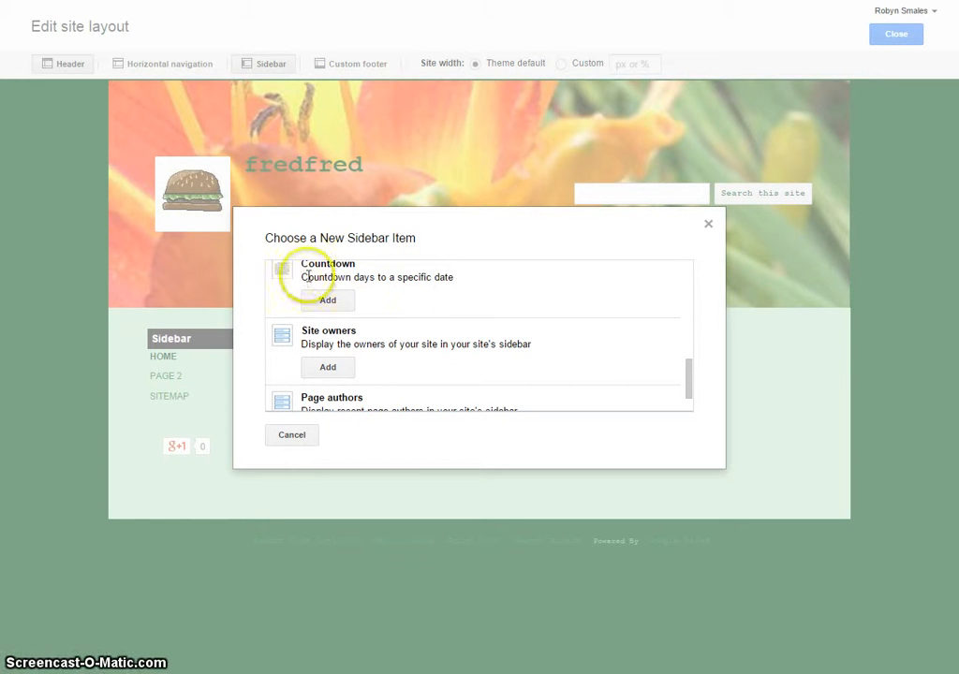
pyautogui.scroll(-1, 439, 366)
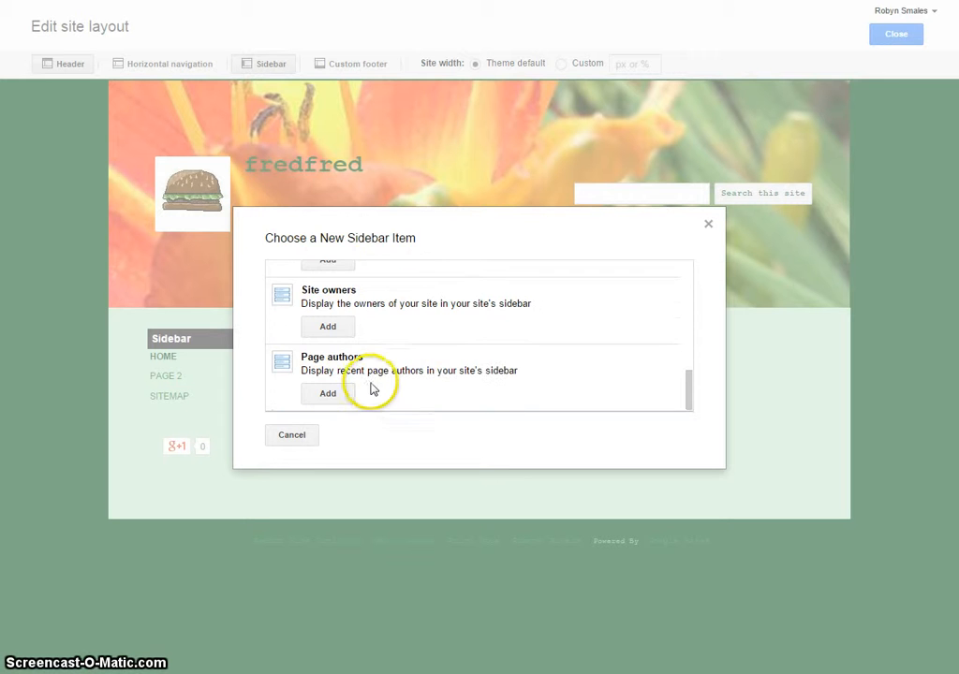
pyautogui.scroll(5, 398, 370)
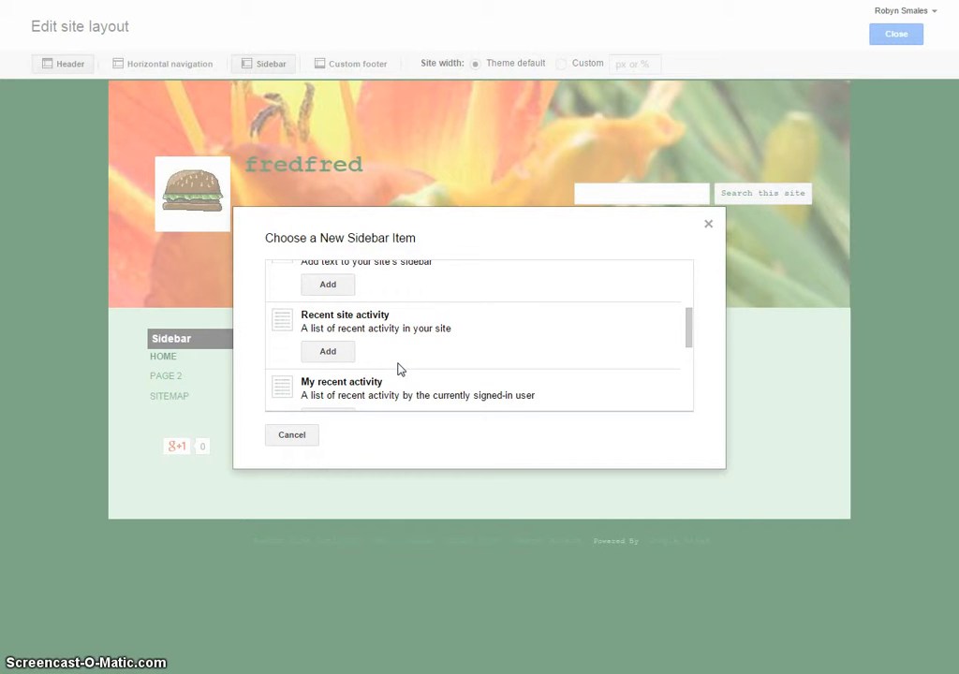
pyautogui.scroll(-2, 395, 367)
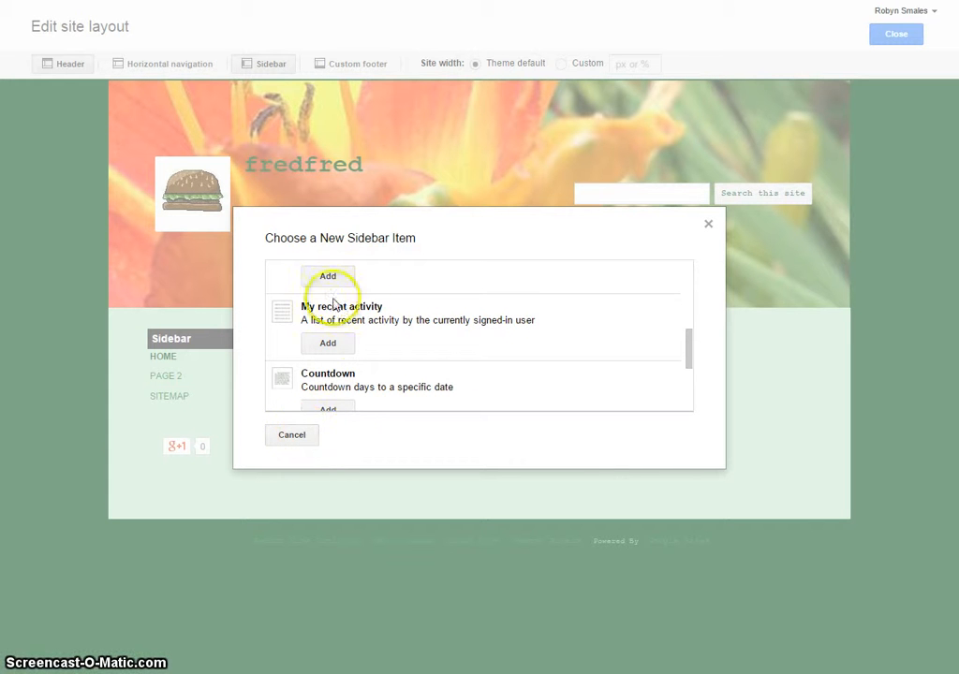
pyautogui.scroll(3, 400, 332)
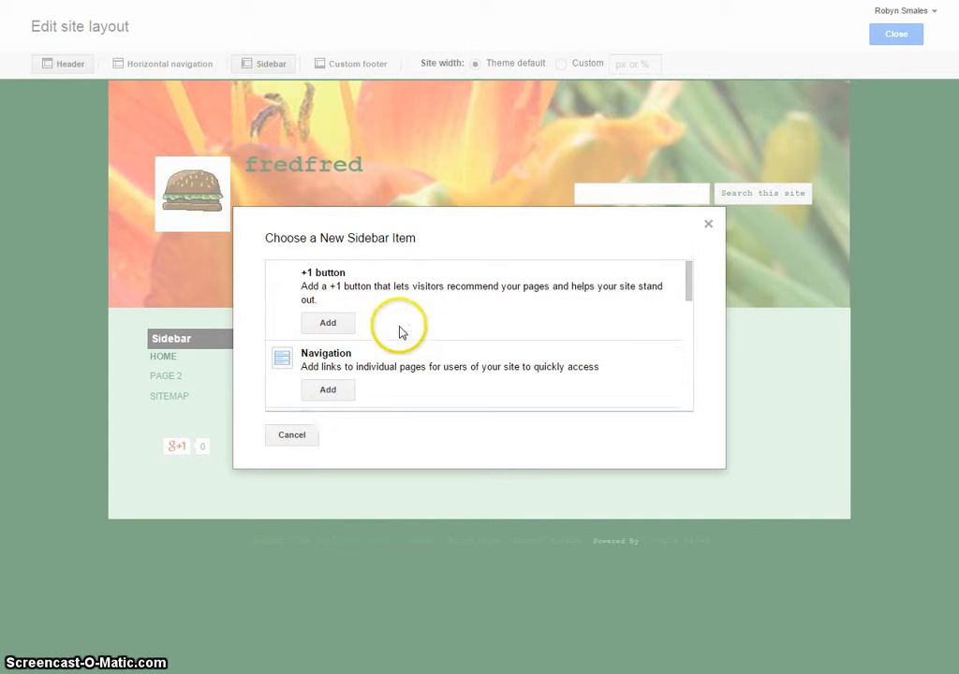
pyautogui.click(291, 436)
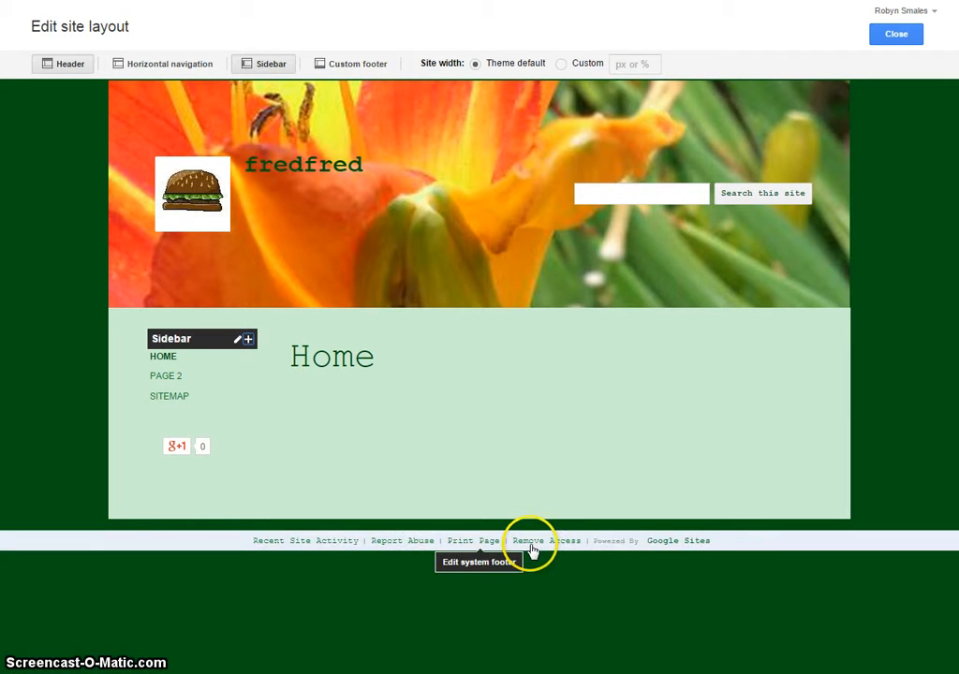
# Hide the Print Page link in the site's system footer
pyautogui.click(132, 550)
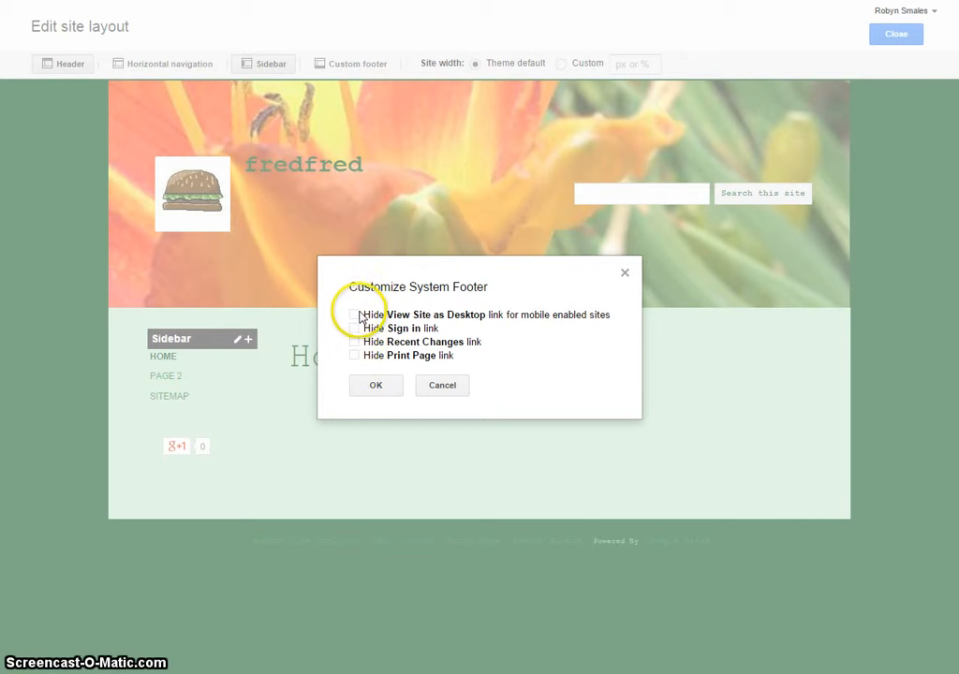
pyautogui.click(377, 386)
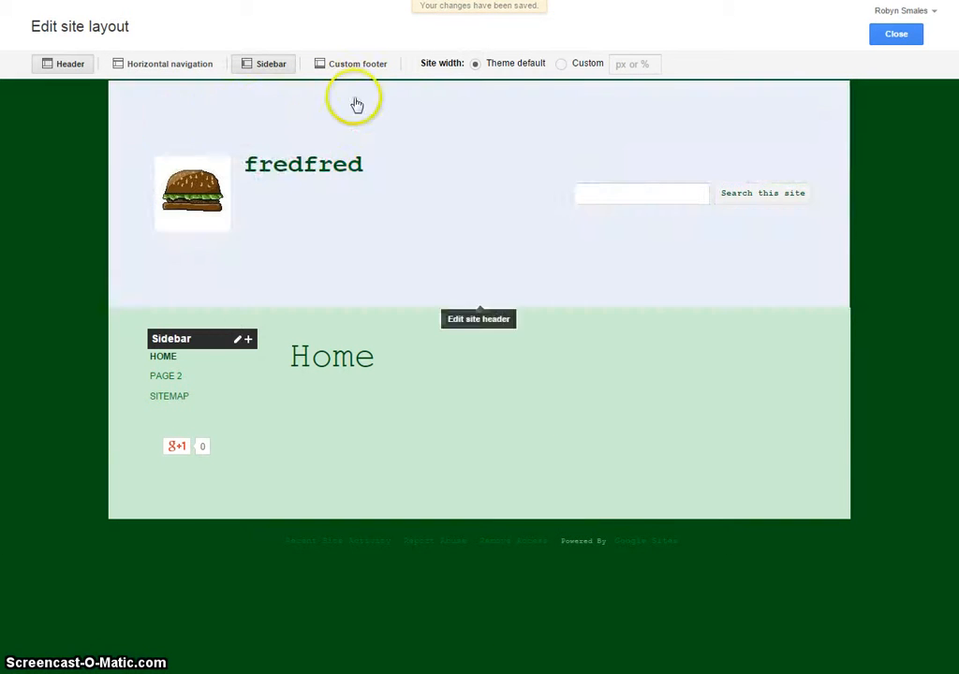
# Add a custom footer to the site layout and open its empty content for editing
pyautogui.click(361, 64)
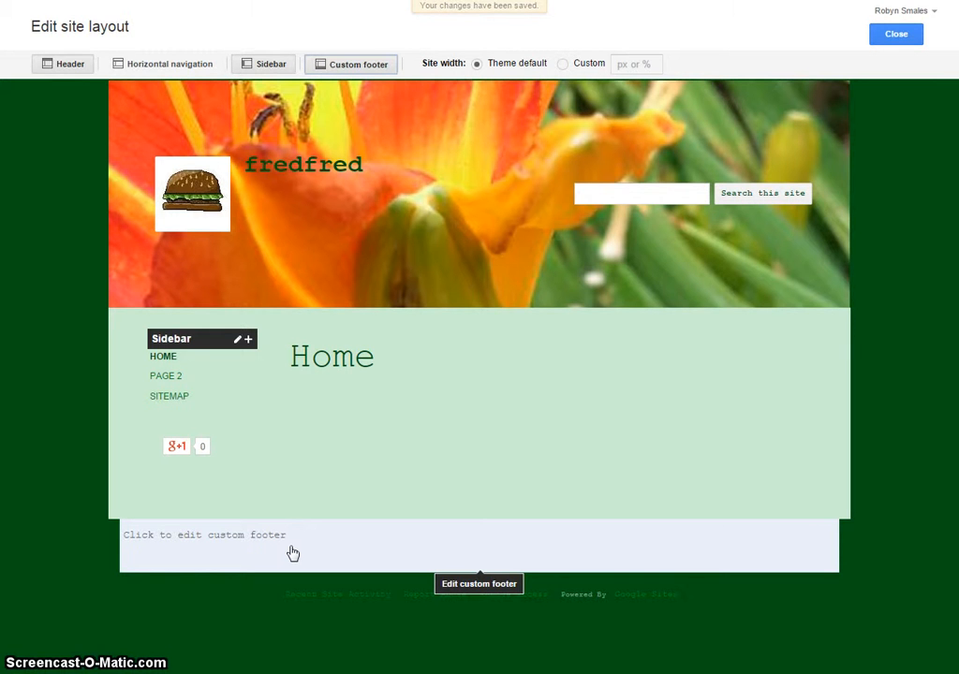
pyautogui.click(292, 552)
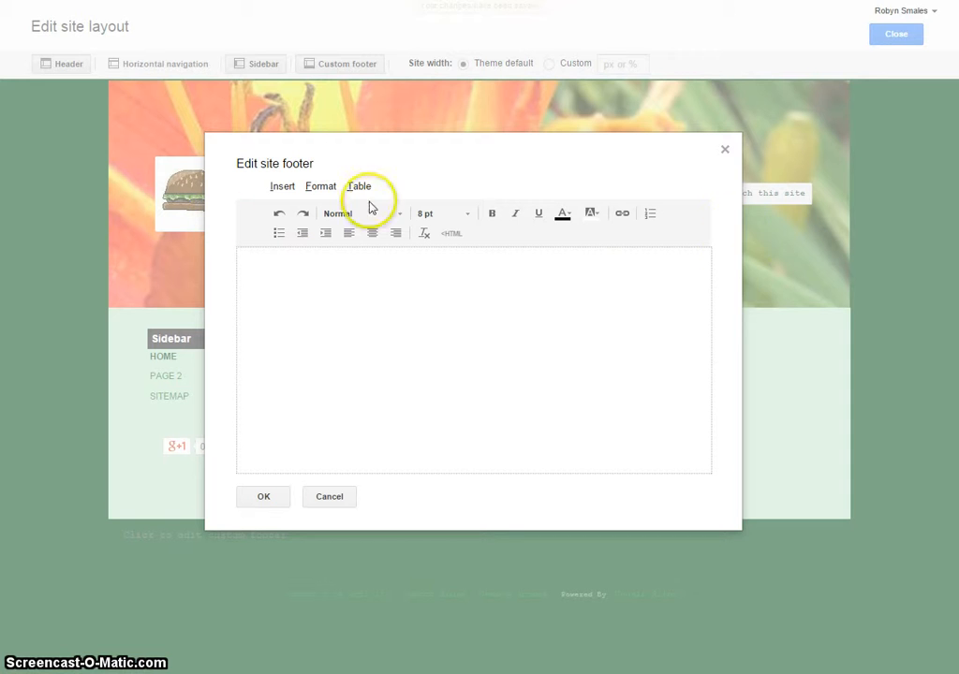
pyautogui.click(297, 318)
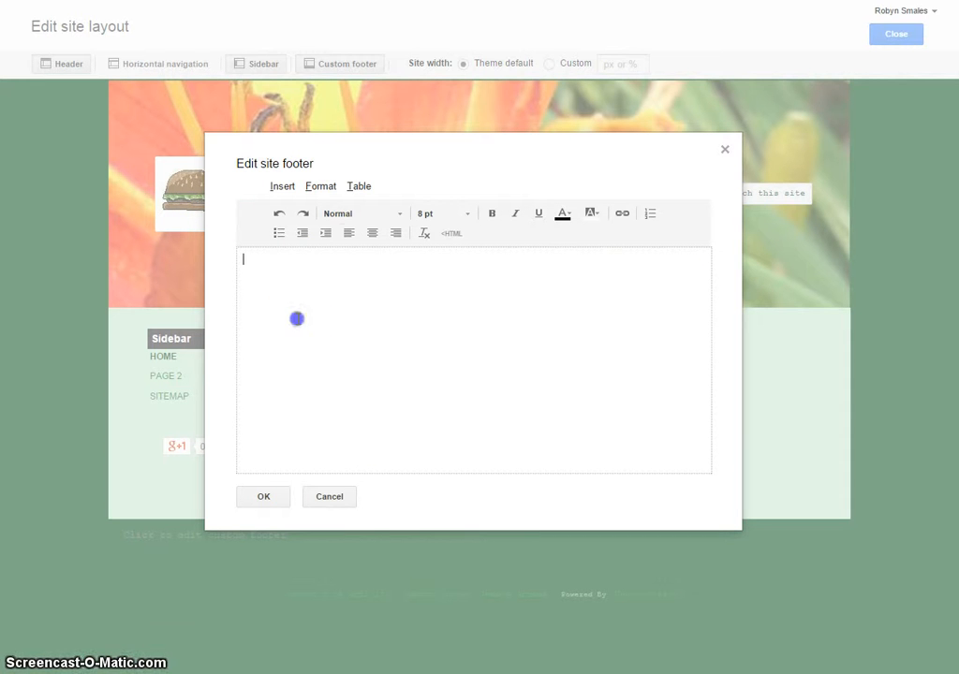
# Look through the insert, format and table options of the custom footer editor, and leave it without adding content
pyautogui.click(283, 187)
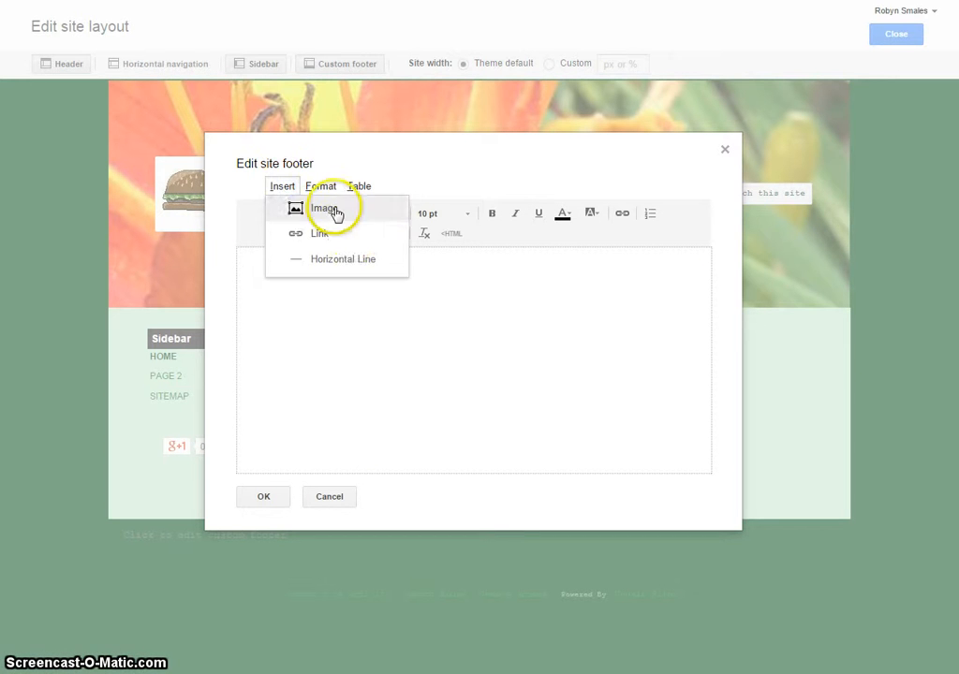
pyautogui.click(322, 188)
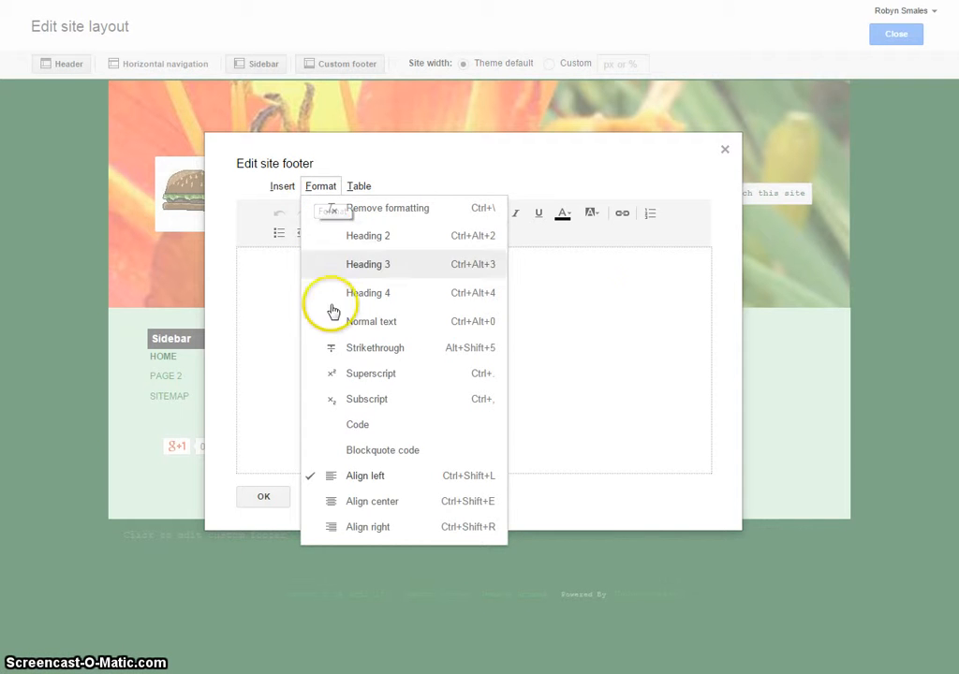
pyautogui.click(611, 353)
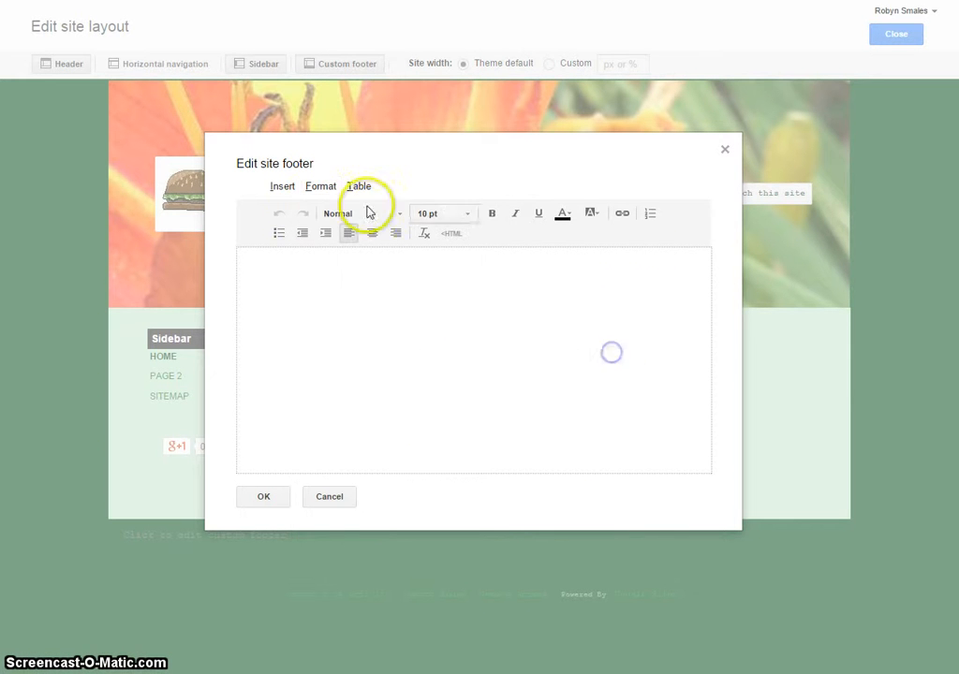
pyautogui.click(372, 190)
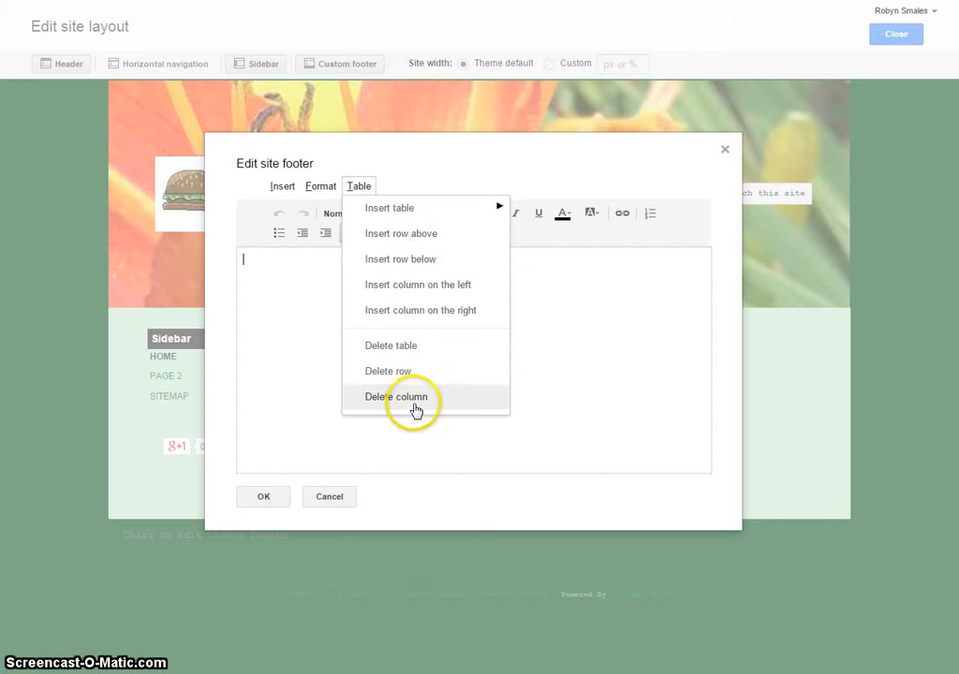
pyautogui.click(329, 497)
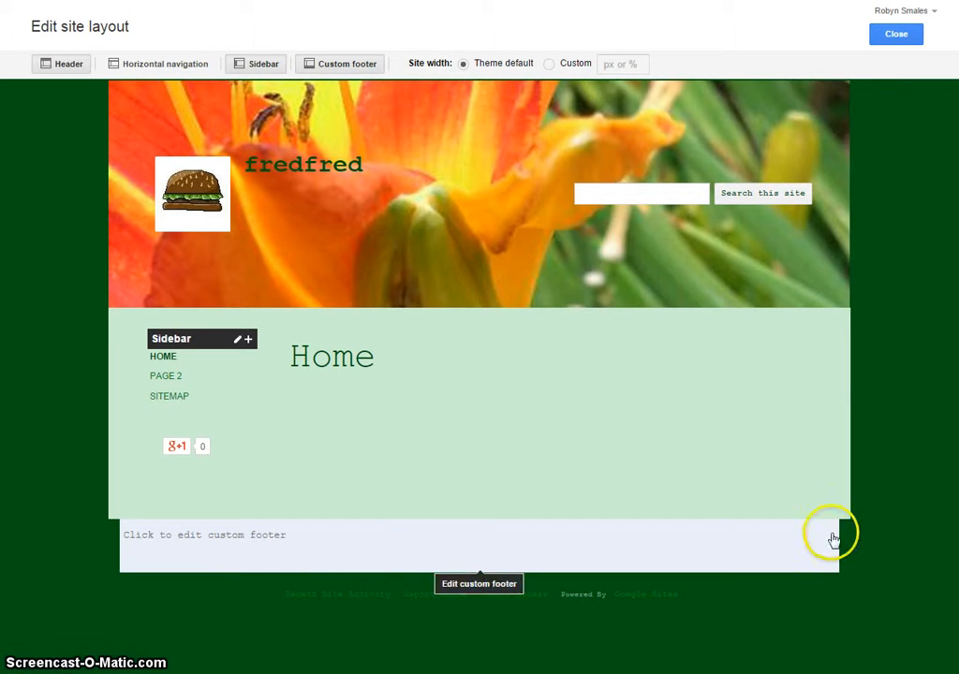
# Remove the custom footer from the site layout and add horizontal navigation
pyautogui.click(342, 65)
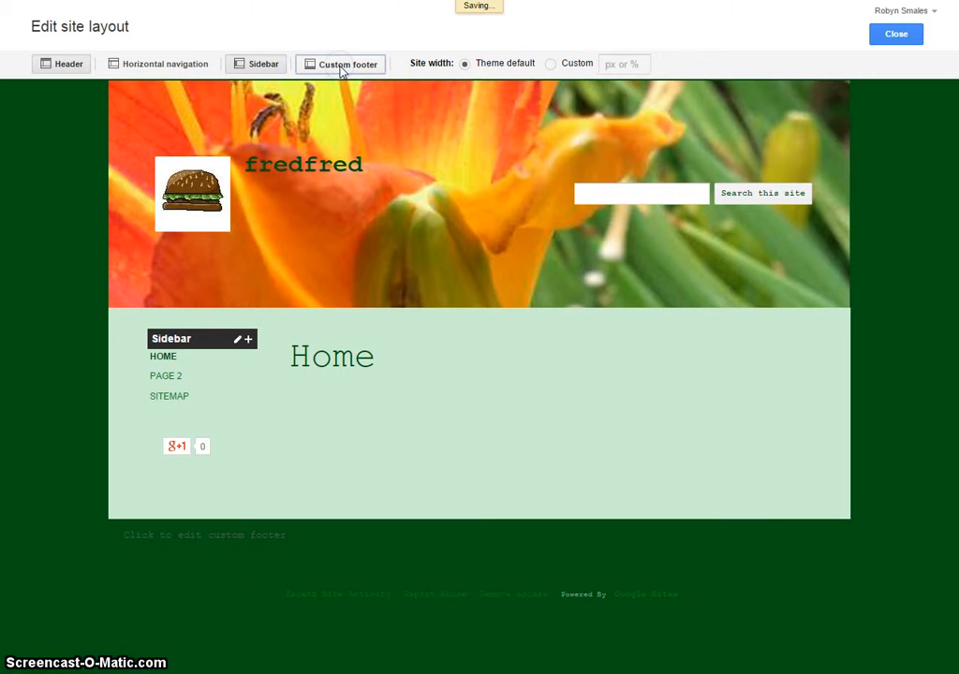
pyautogui.click(166, 64)
pyautogui.click(166, 68)
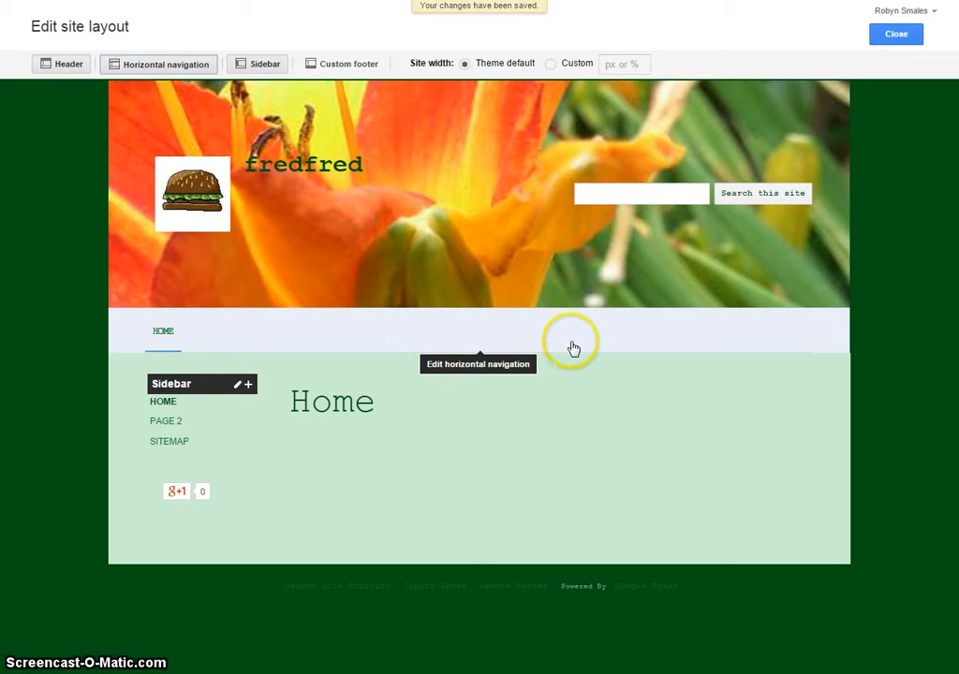
# Configure the horizontal navigation to include Sitemap and Recent site activity links and add Page 2 to its pages
pyautogui.click(163, 338)
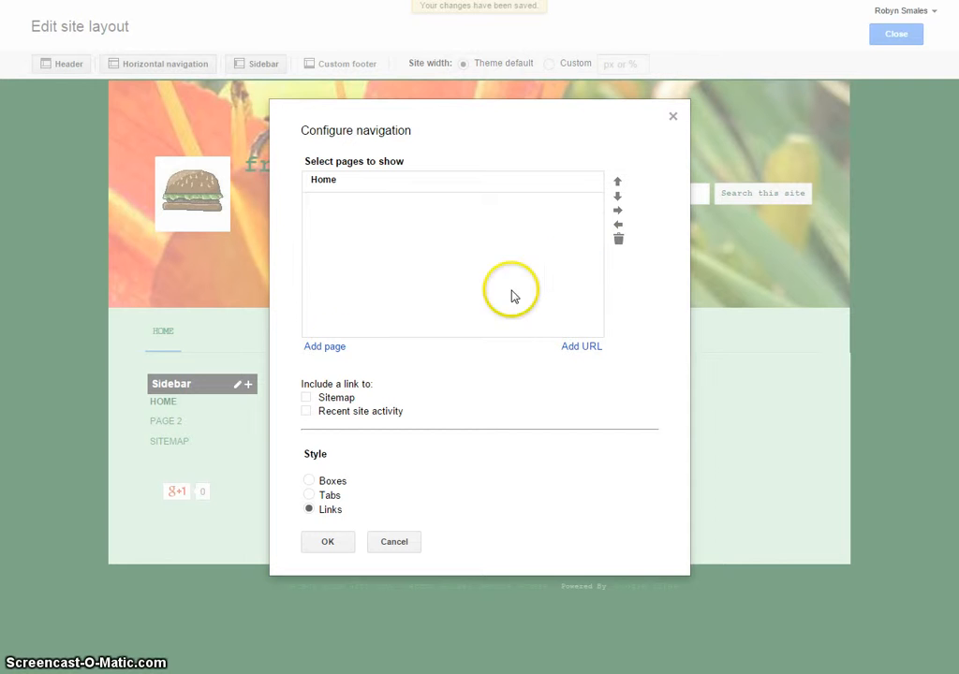
pyautogui.click(306, 412)
pyautogui.click(328, 348)
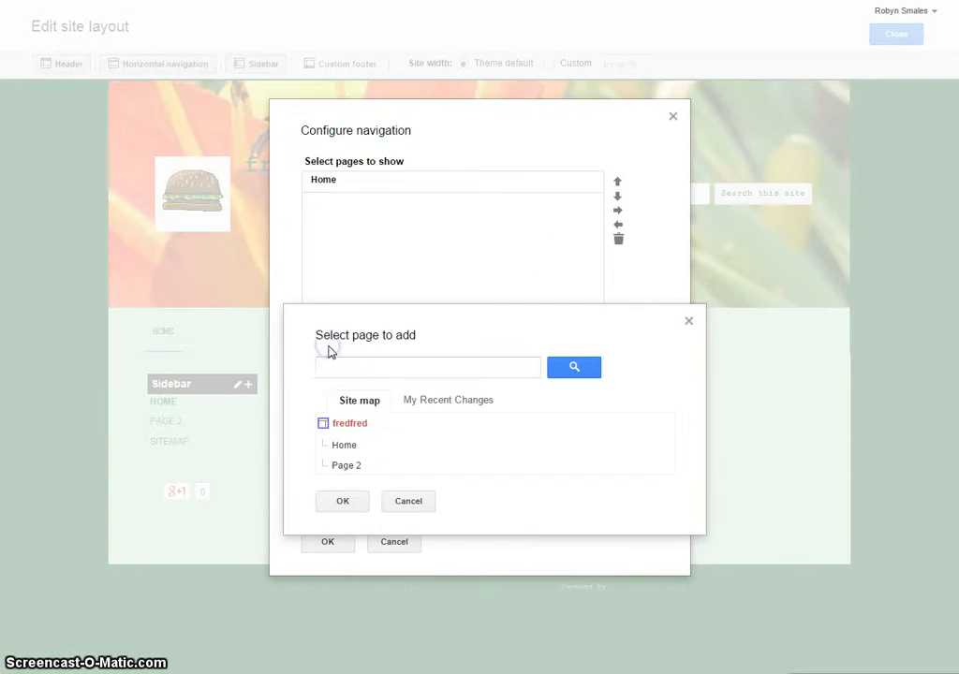
pyautogui.click(346, 445)
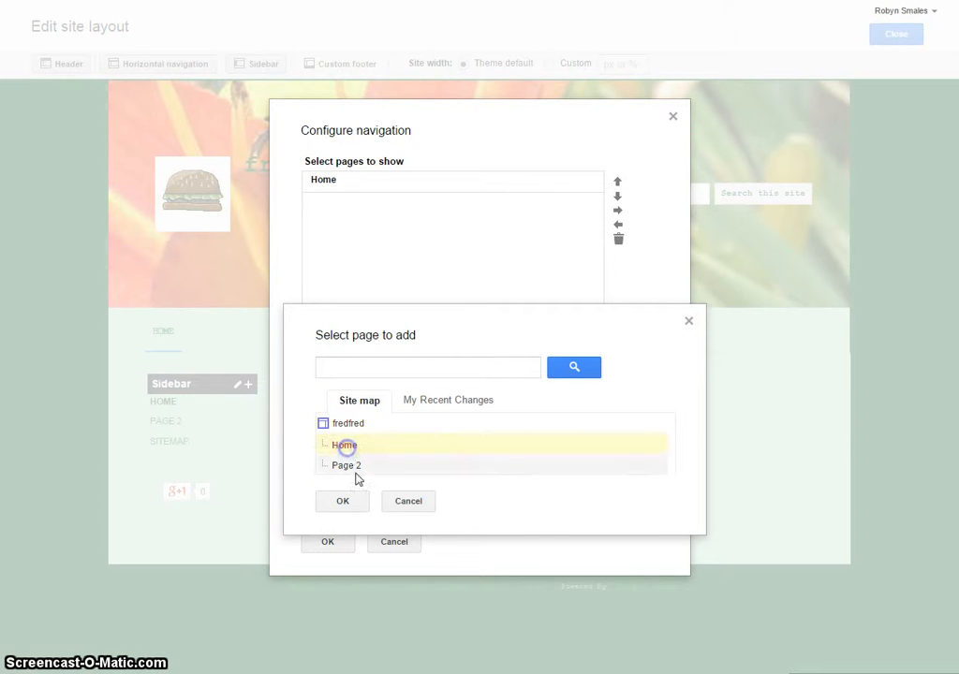
pyautogui.click(348, 467)
pyautogui.click(344, 503)
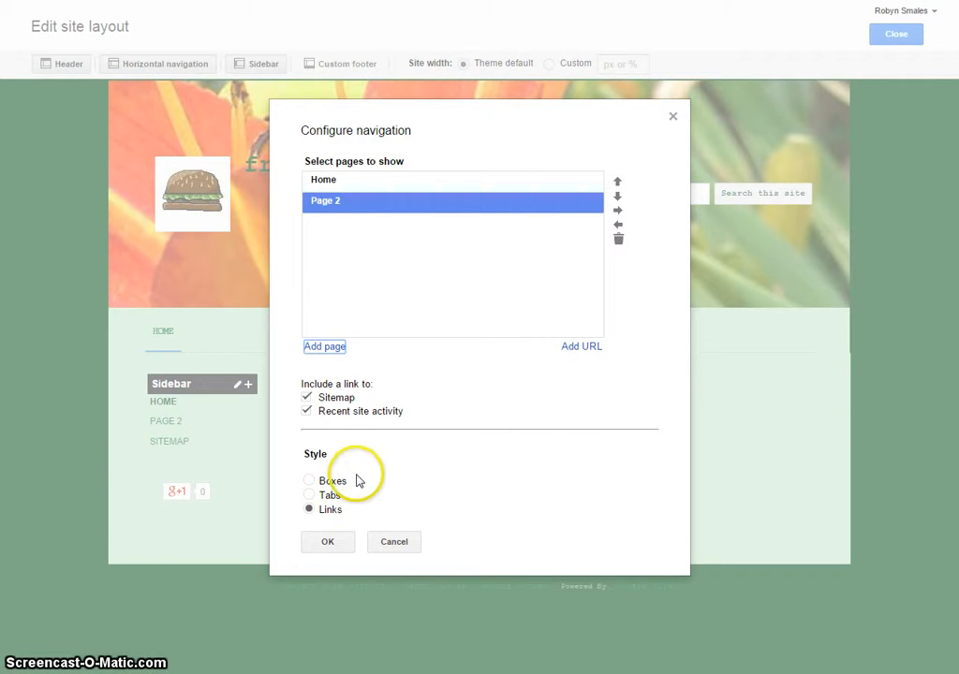
# Set the horizontal navigation style to Tabs and apply the configuration
pyautogui.click(329, 495)
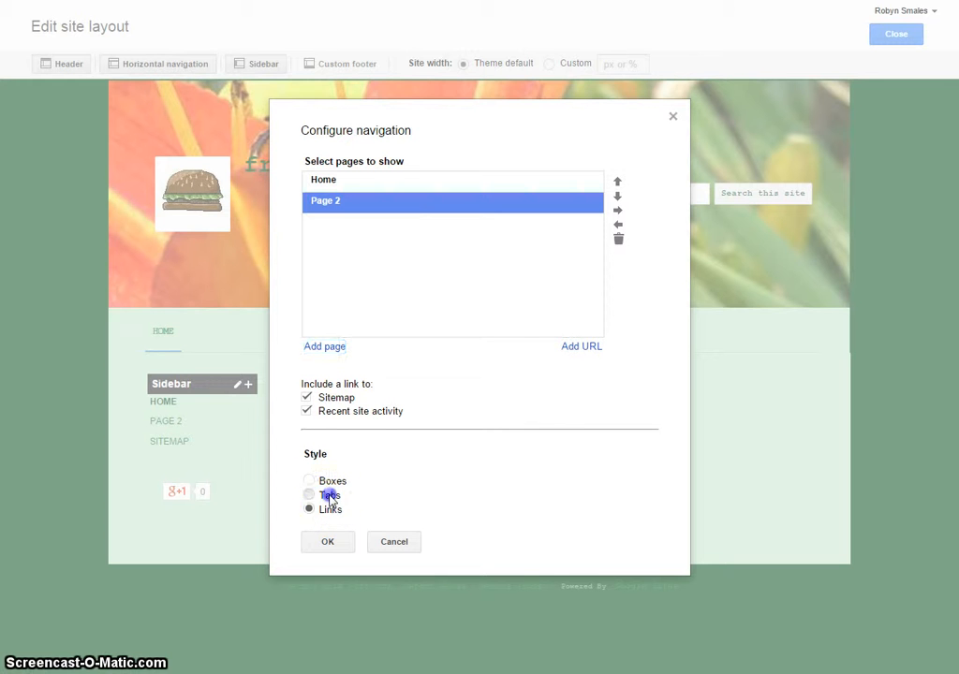
pyautogui.click(337, 482)
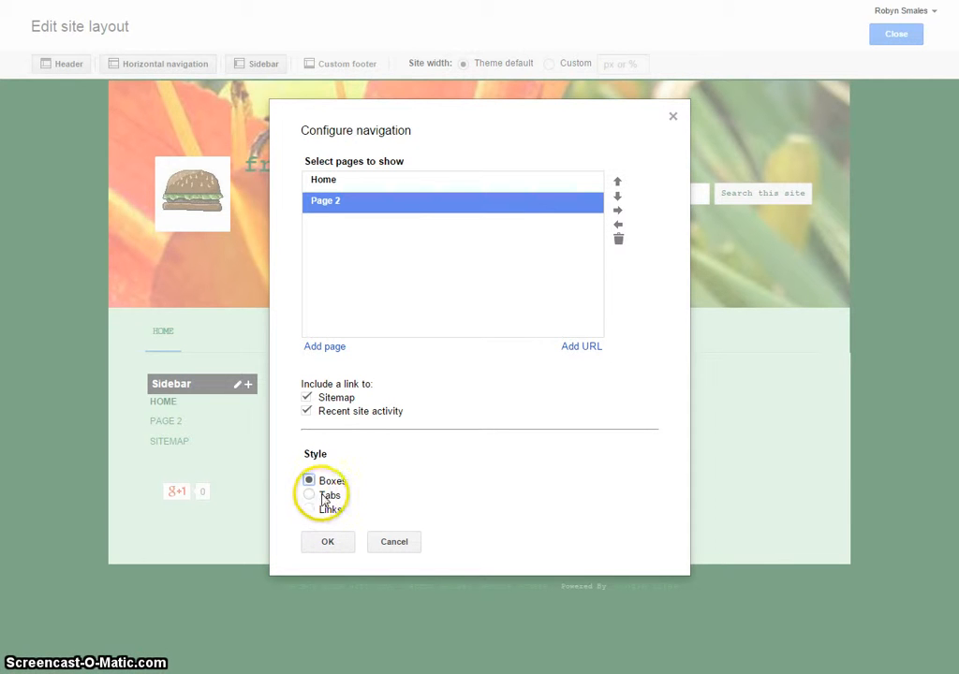
pyautogui.click(323, 496)
pyautogui.click(320, 542)
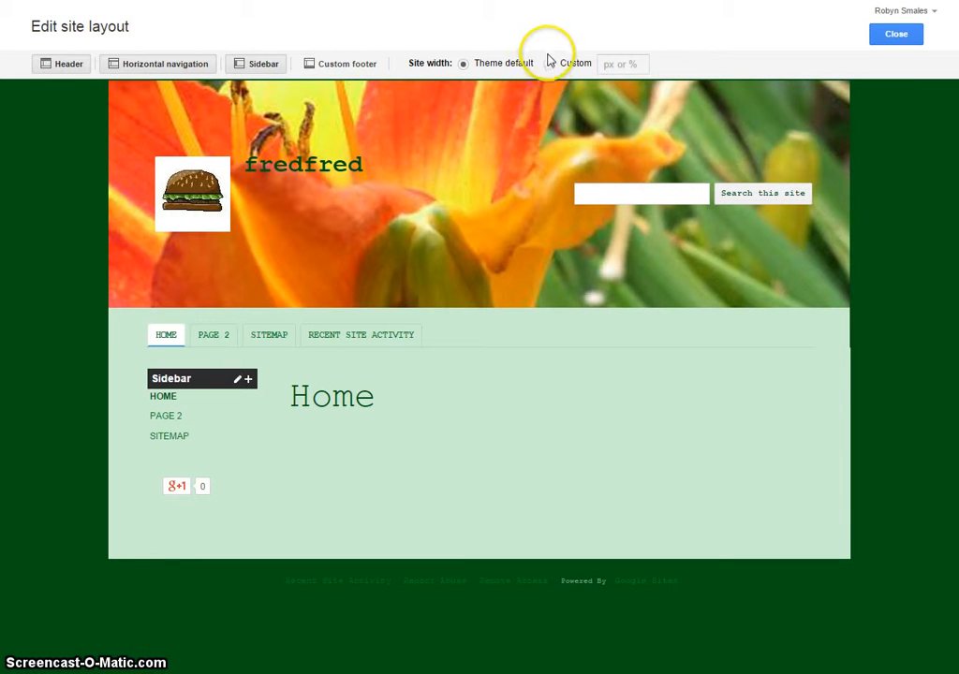
# Try to set a custom site width of 100%
pyautogui.click(550, 64)
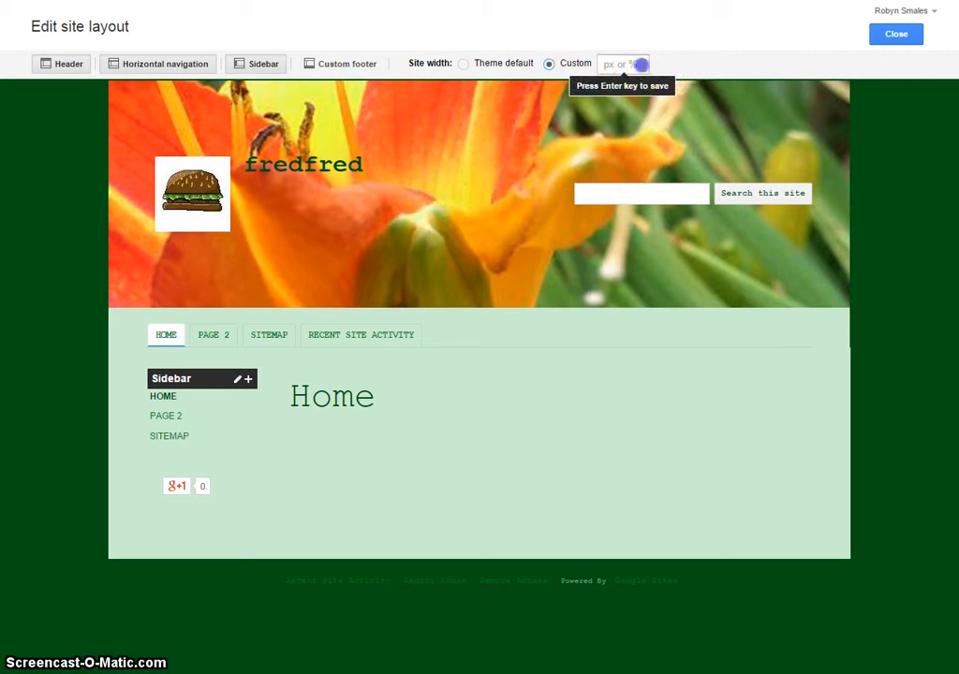
pyautogui.click(643, 64)
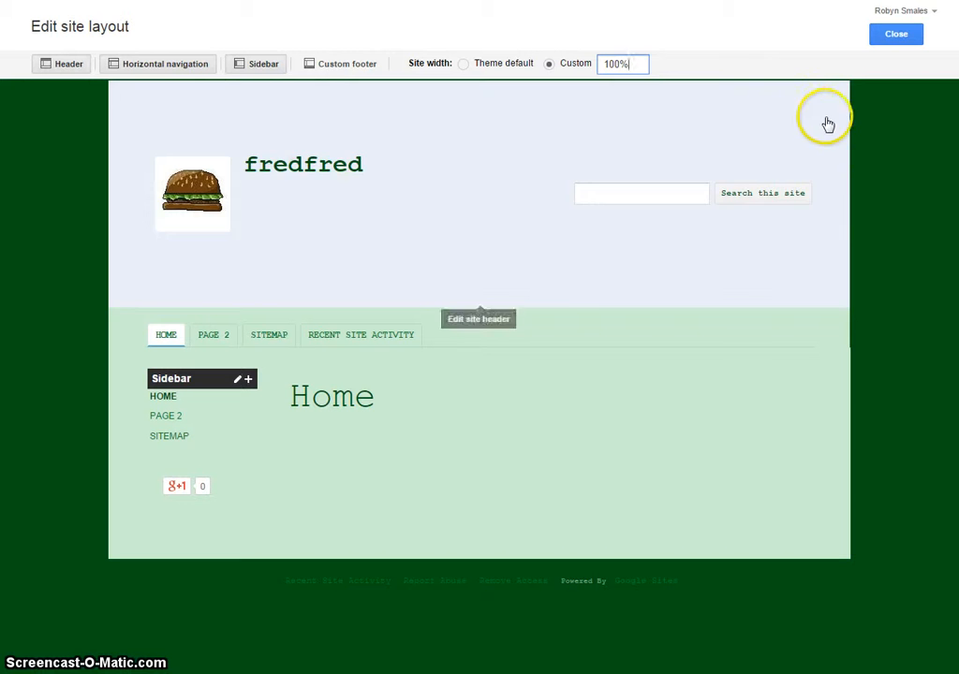
pyautogui.click(893, 309)
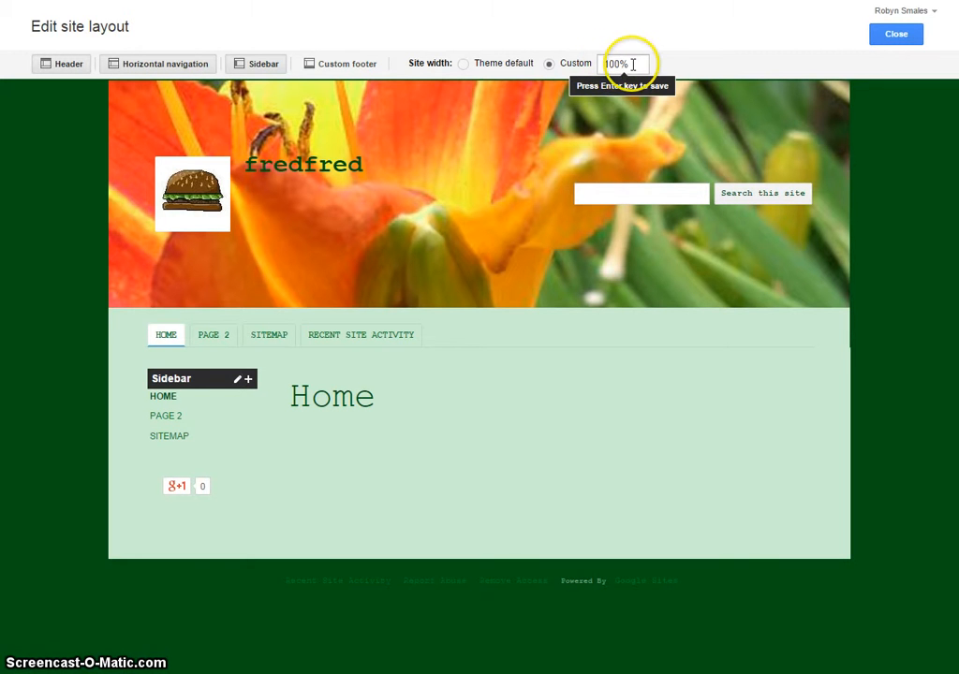
# Set the custom site width to 300px and save it
pyautogui.click(636, 64)
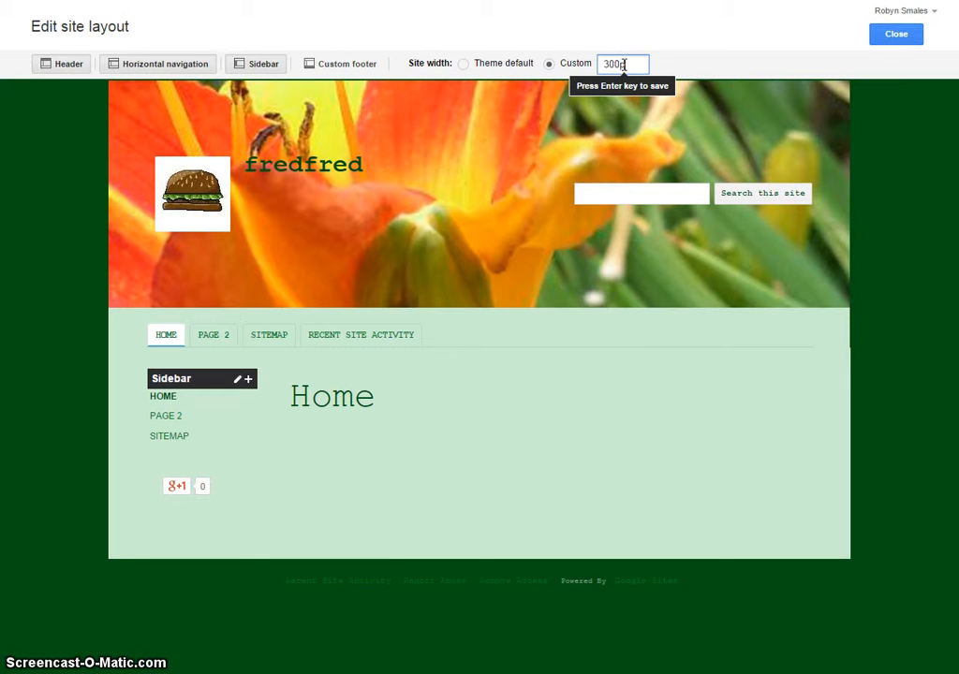
pyautogui.press('Return')
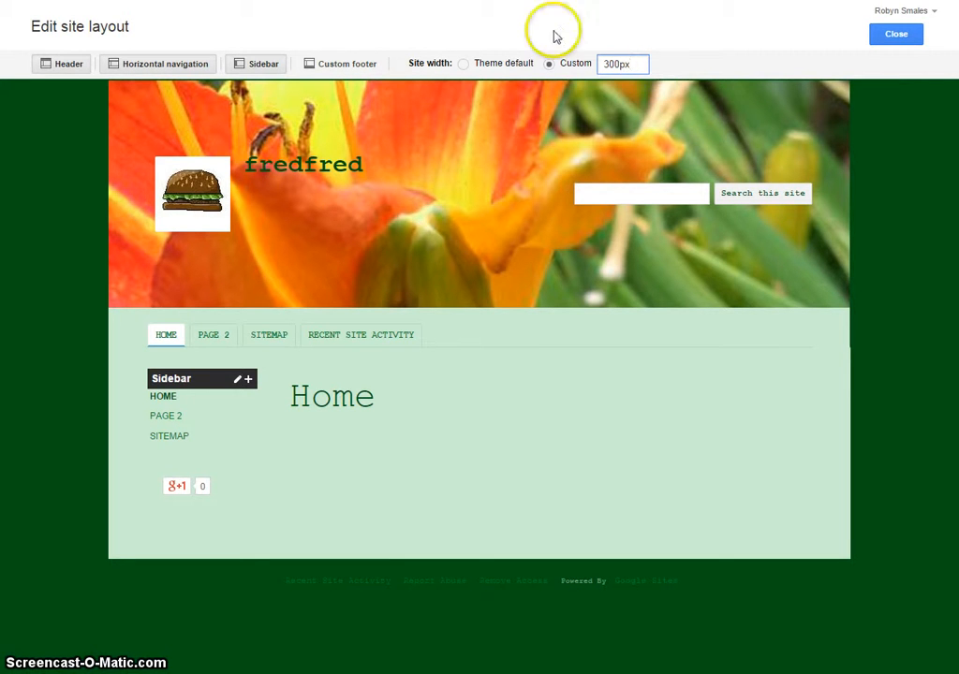
pyautogui.press('Return')
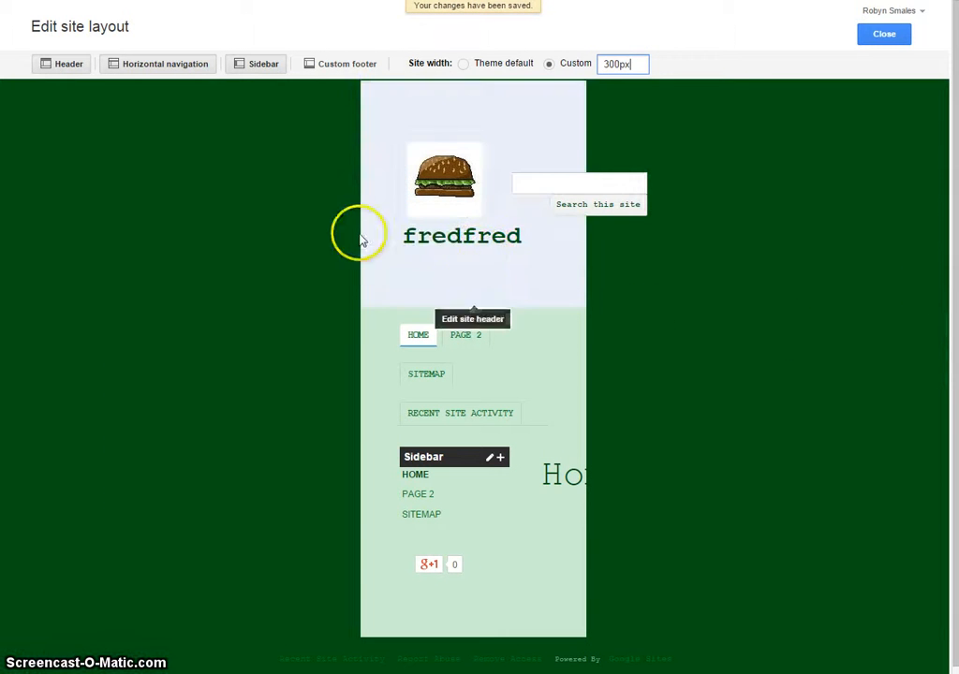
# Replace the custom site width with 100% and save it
pyautogui.moveTo(639, 63); pyautogui.dragTo(580, 62)
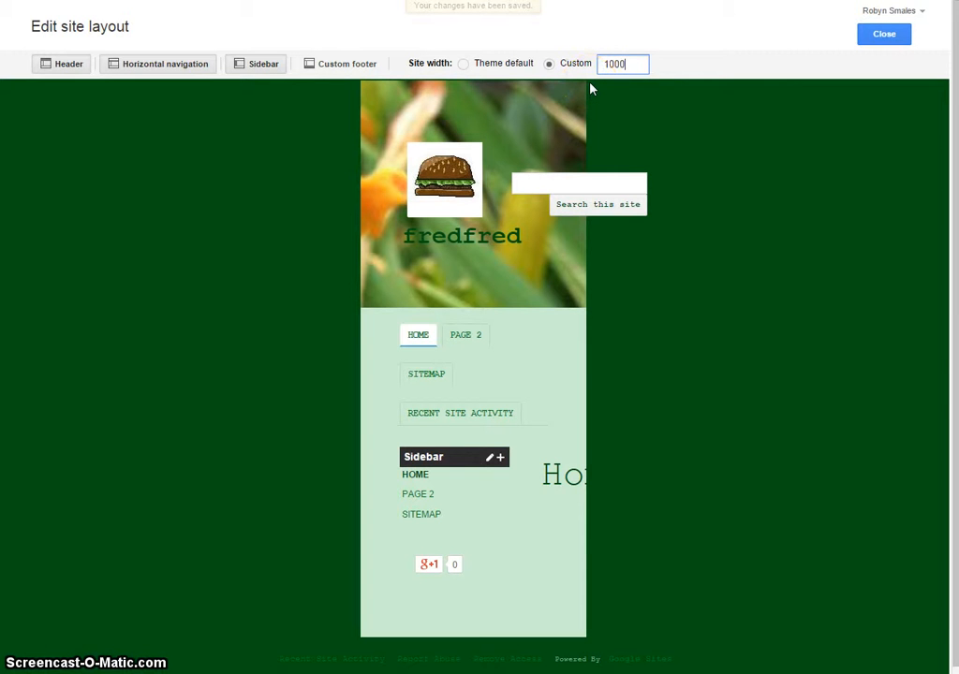
pyautogui.press('BackSpace')
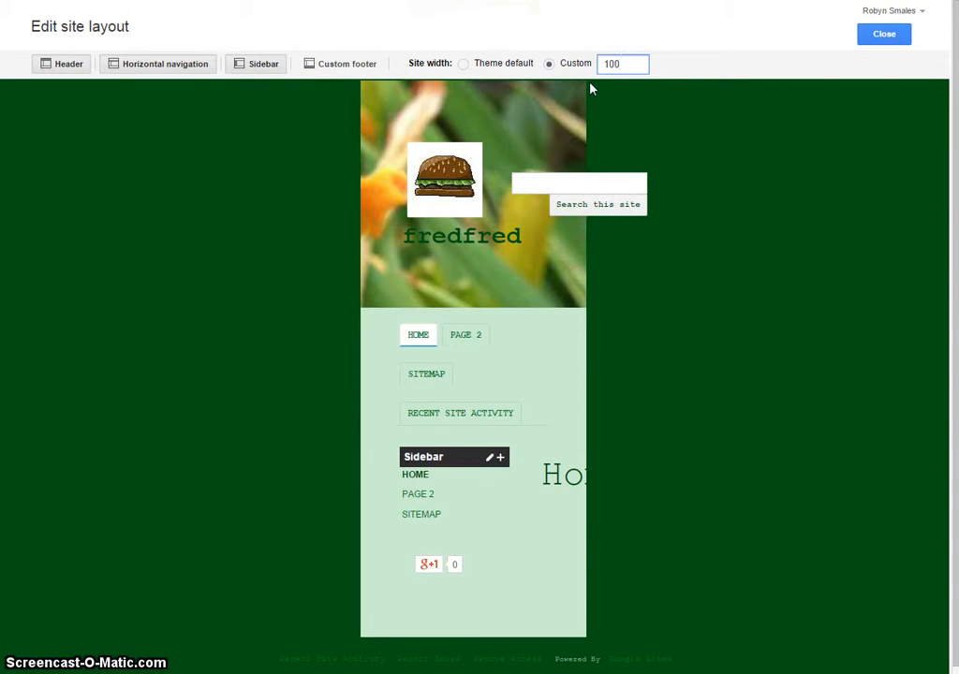
pyautogui.write('%')
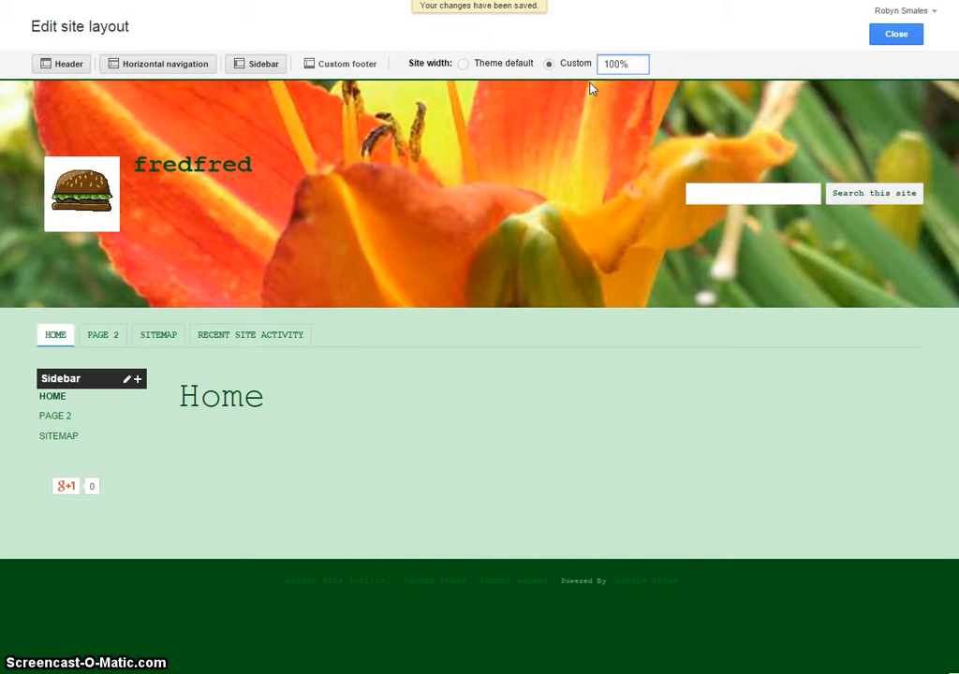
# Return the site width to the theme default and close the site layout editor
pyautogui.click(472, 45)
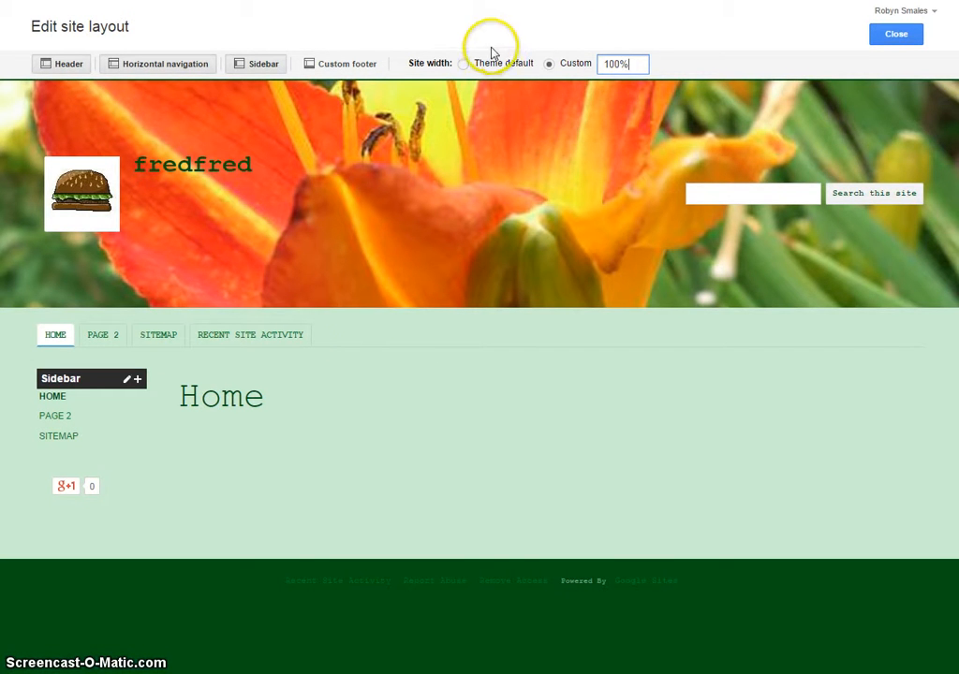
pyautogui.click(464, 65)
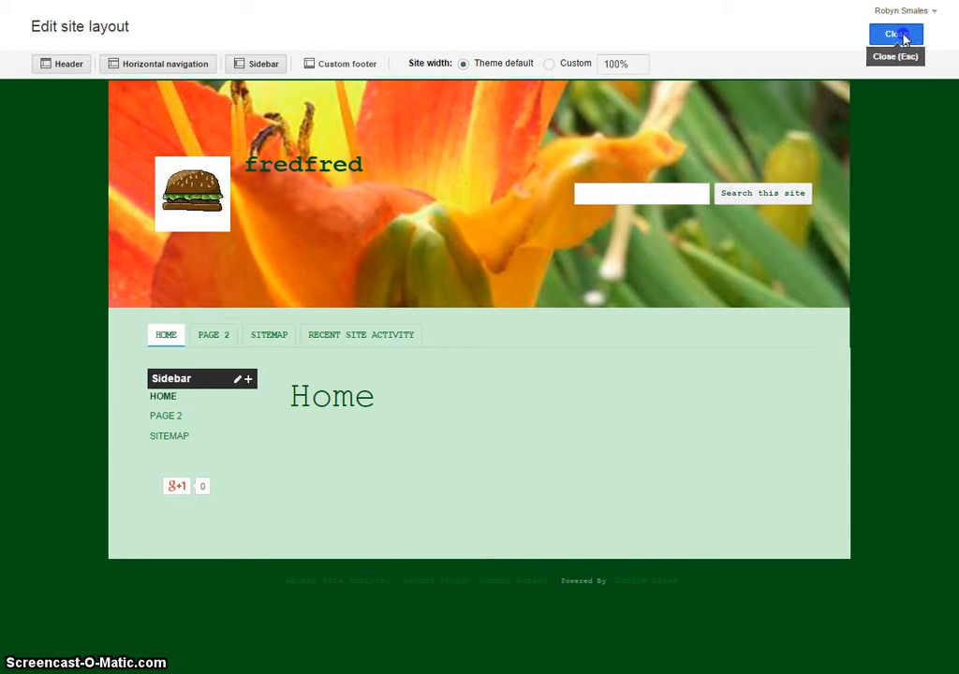
pyautogui.click(902, 38)
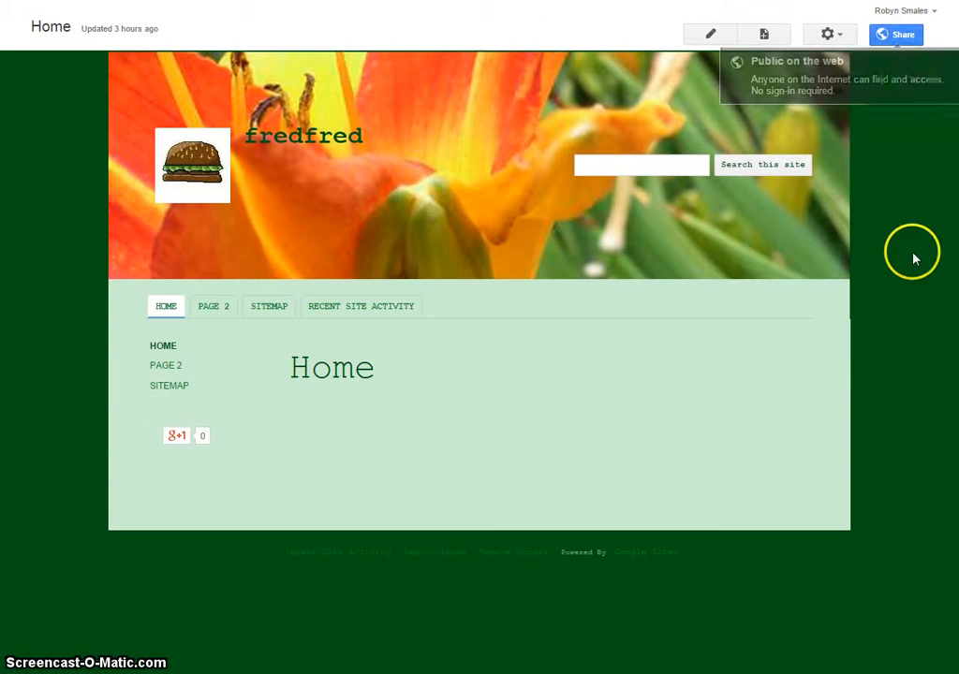